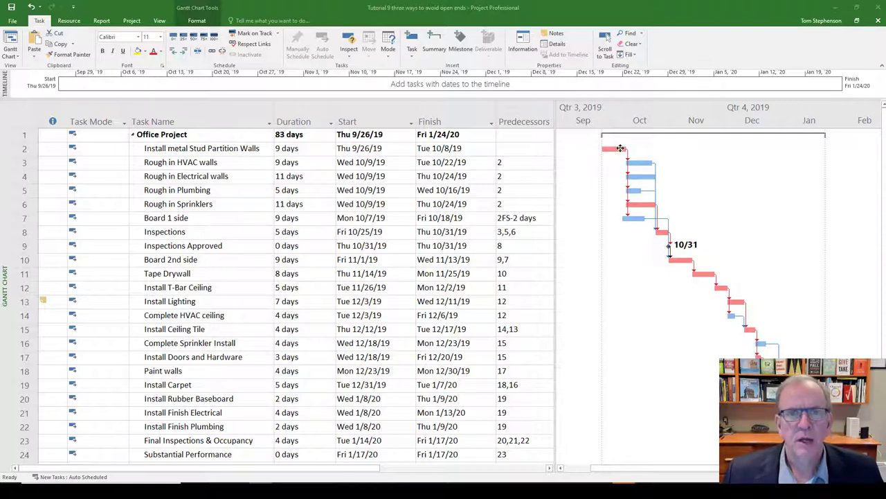
# Set the duration of the Rough in Electrical walls task to 10 days.
pyautogui.moveTo(620, 148)
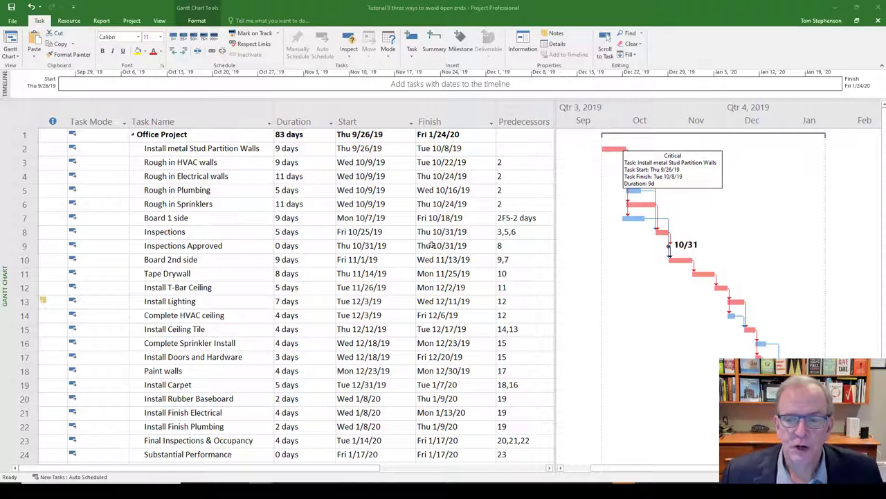
pyautogui.click(185, 176)
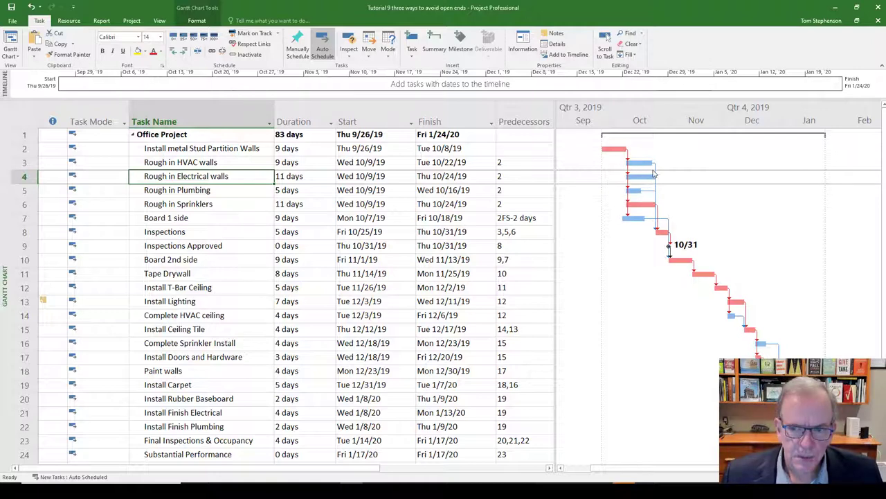
pyautogui.click(328, 178)
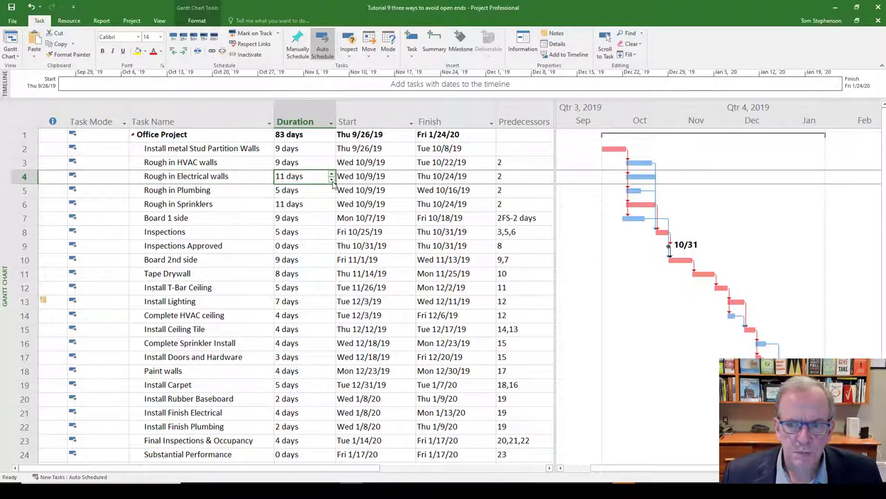
pyautogui.click(332, 180)
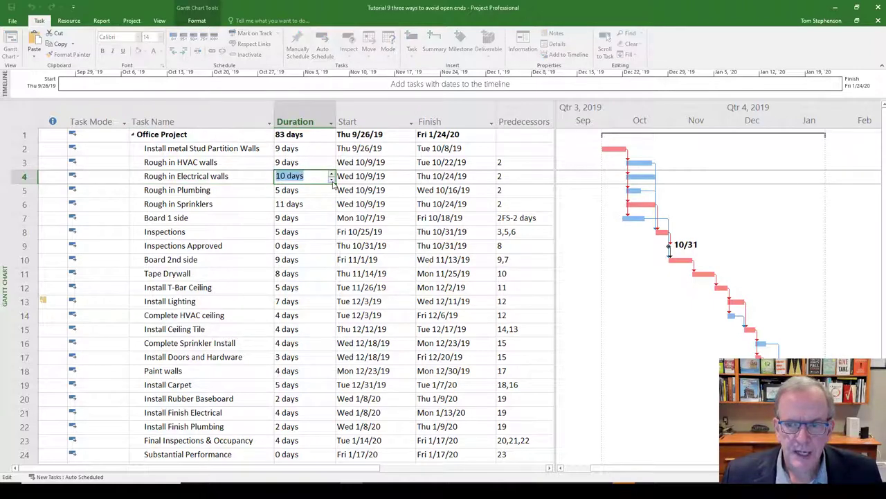
pyautogui.click(315, 191)
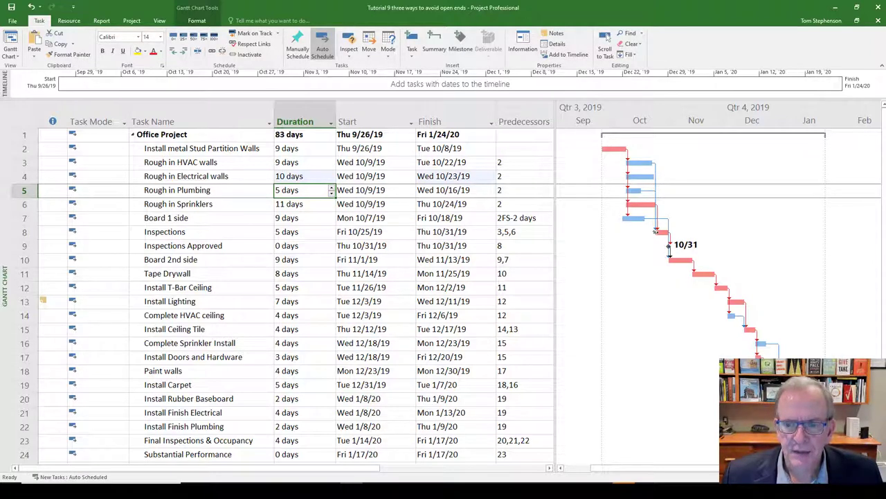
# Check the Inspections bar in the Gantt chart and return the Rough in Electrical walls duration to 11 days.
pyautogui.moveTo(657, 231)
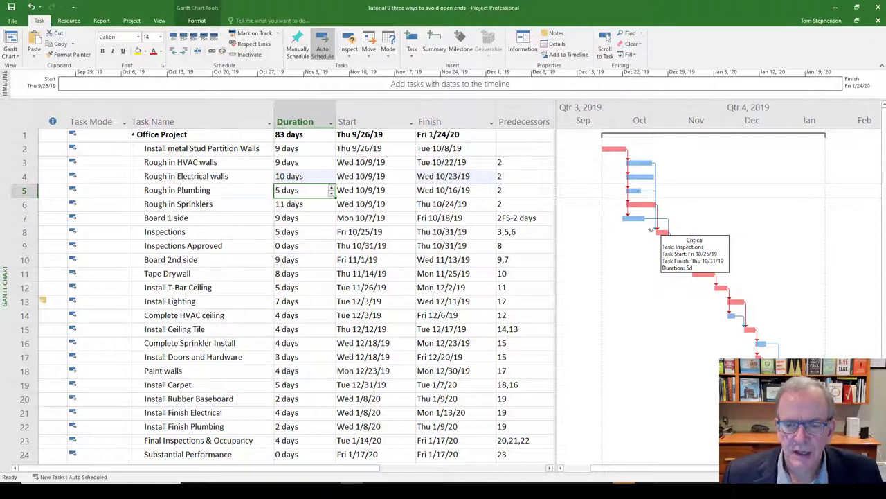
pyautogui.click(322, 176)
pyautogui.click(332, 173)
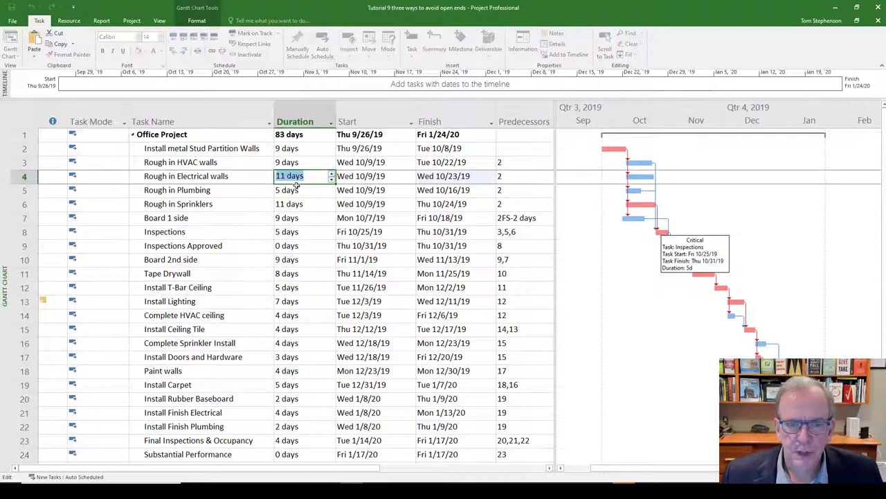
pyautogui.click(256, 203)
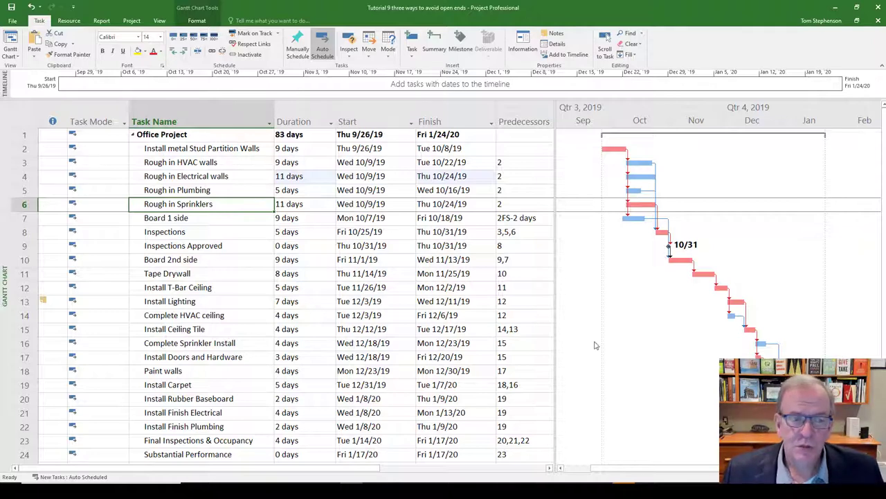
# Increase the duration of the Rough in Electrical walls task to 17 days.
pyautogui.click(324, 180)
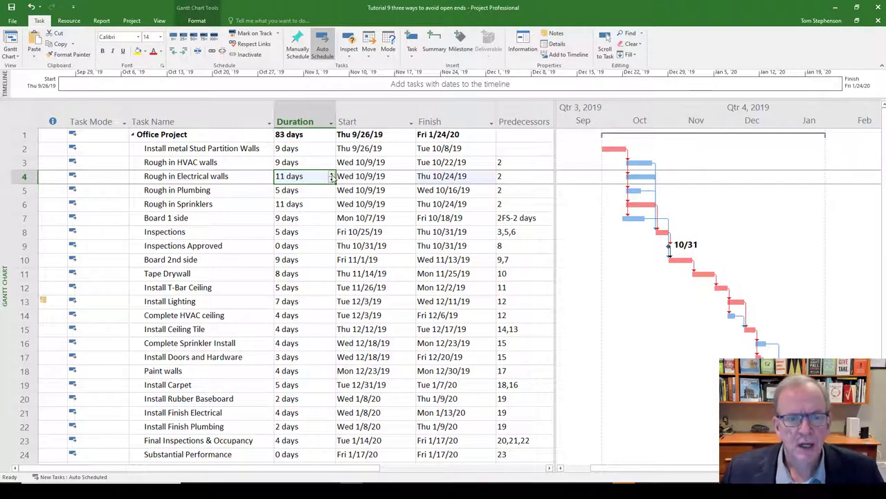
pyautogui.click(332, 175)
pyautogui.click(332, 175)
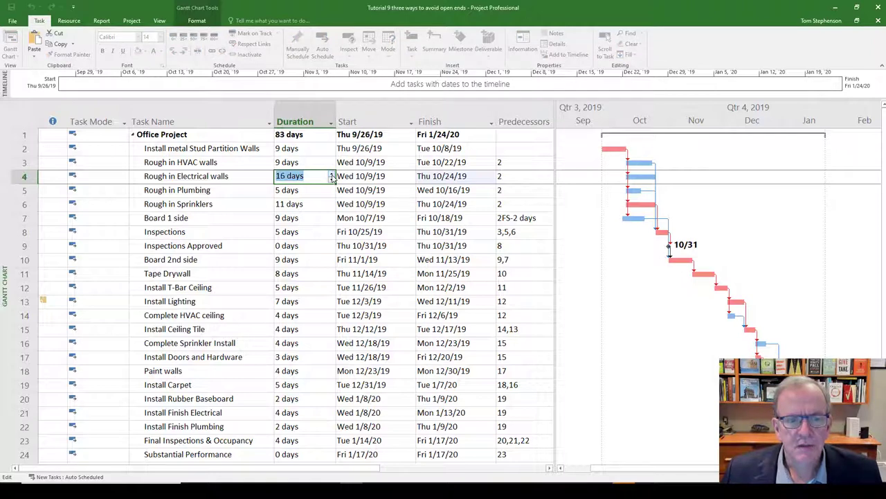
pyautogui.click(332, 175)
pyautogui.click(231, 216)
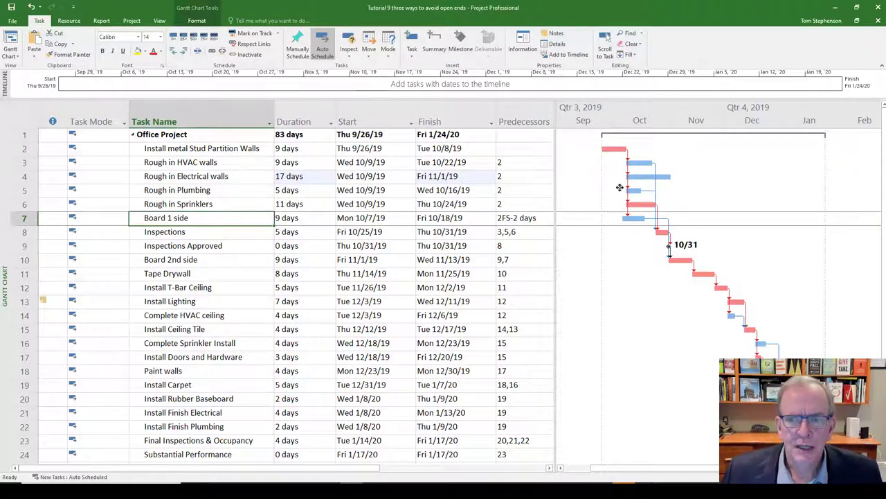
# Extend the Rough in Electrical walls task to a duration of 21 days.
pyautogui.click(324, 176)
pyautogui.click(331, 173)
pyautogui.click(331, 174)
pyautogui.click(331, 173)
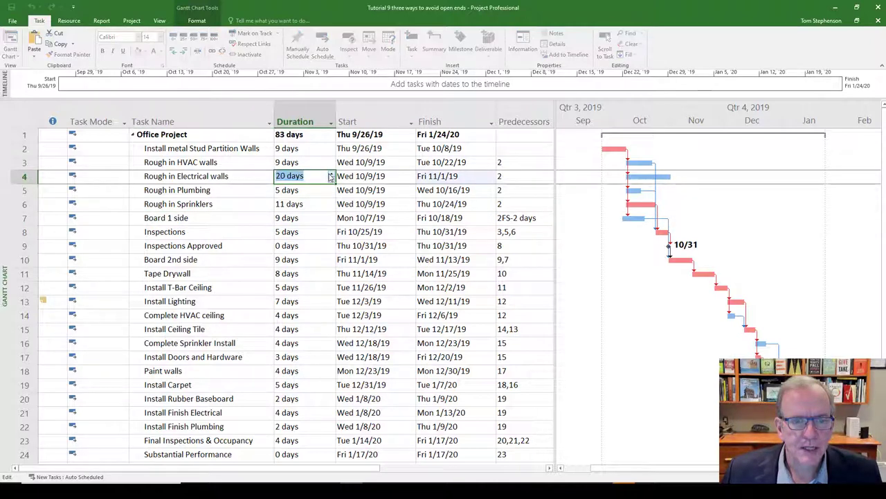
pyautogui.click(331, 174)
pyautogui.click(196, 217)
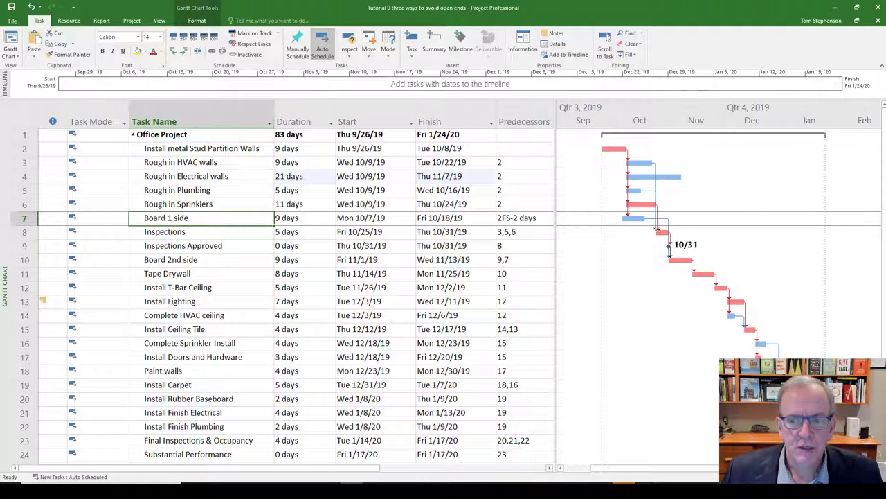
# Lengthen the Rough in Electrical walls task further to 28 days.
pyautogui.click(303, 175)
pyautogui.click(331, 173)
pyautogui.click(331, 174)
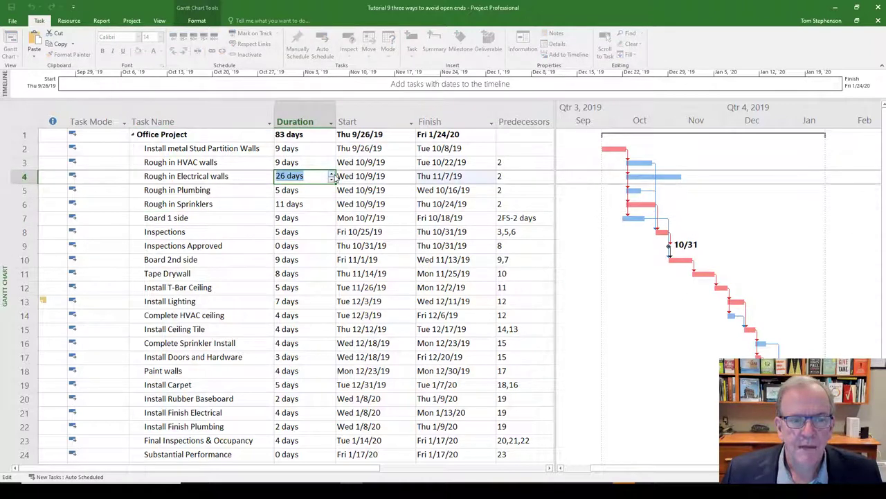
pyautogui.click(331, 174)
pyautogui.click(332, 175)
pyautogui.click(239, 203)
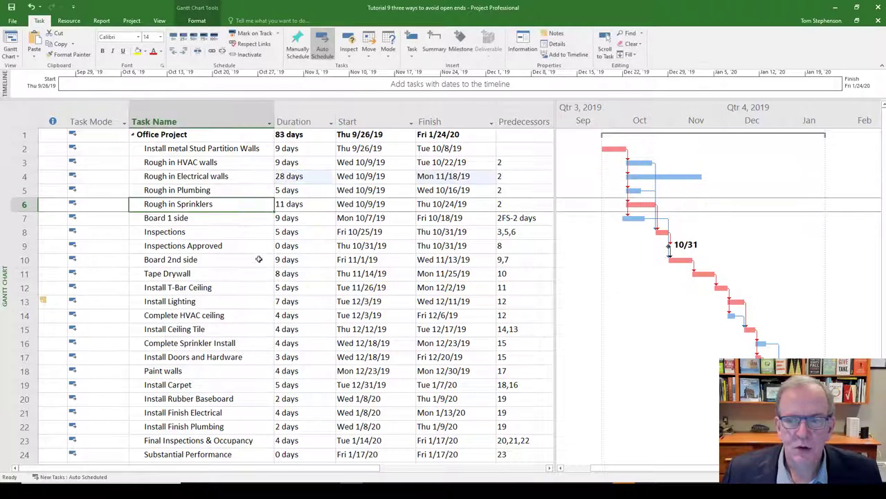
# Set the duration of the Rough in Electrical walls task back to 11 days.
pyautogui.click(303, 176)
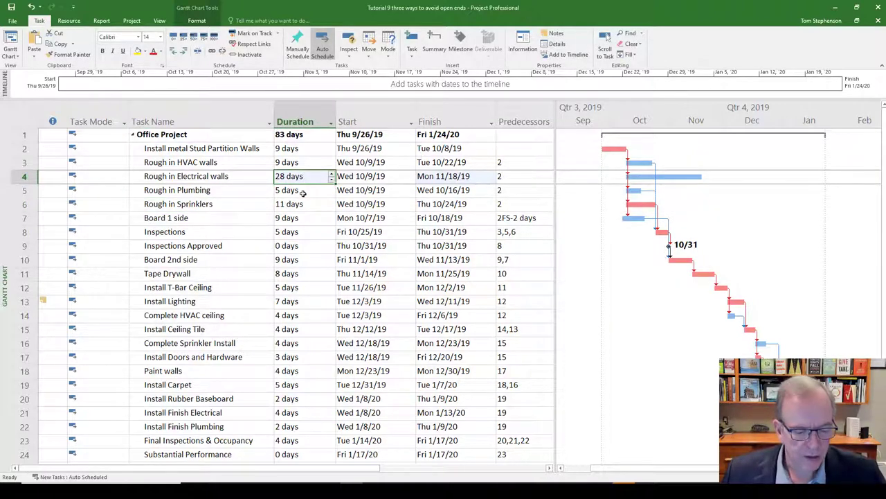
pyautogui.write('11')
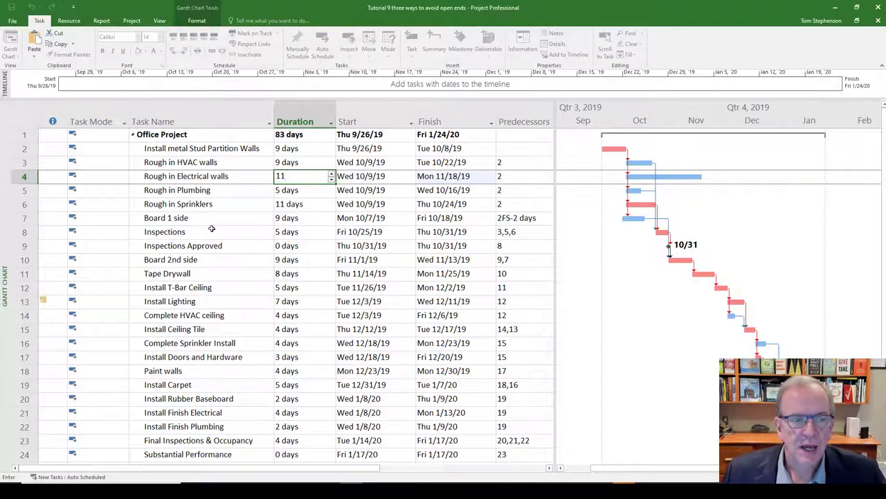
pyautogui.click(211, 231)
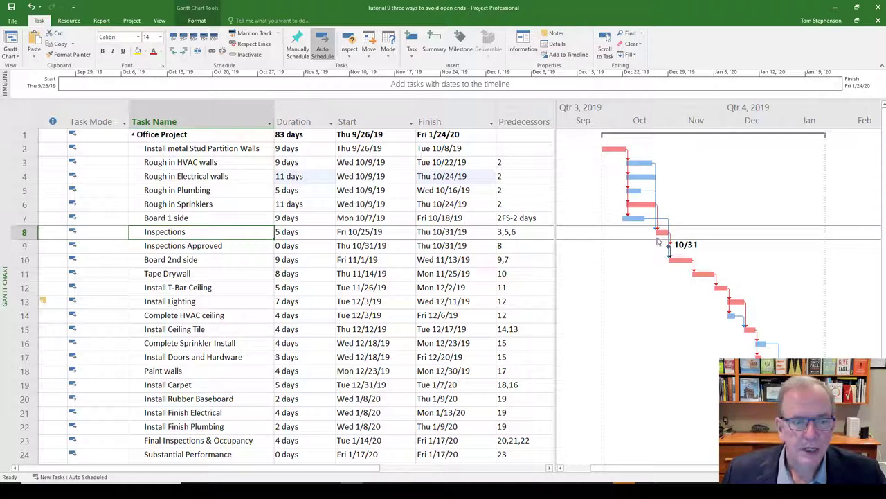
# Add task 4 to the predecessors of the Inspections task so the list is 3,5,6,4.
pyautogui.click(505, 232)
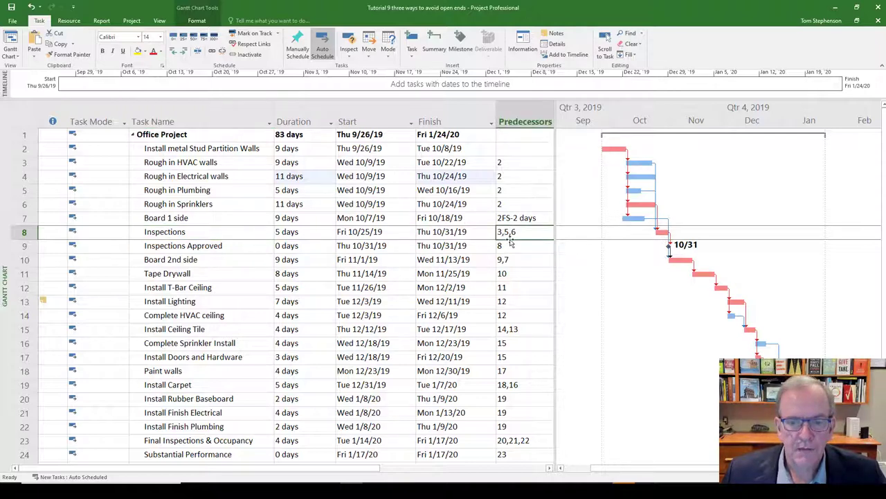
pyautogui.press('F2')
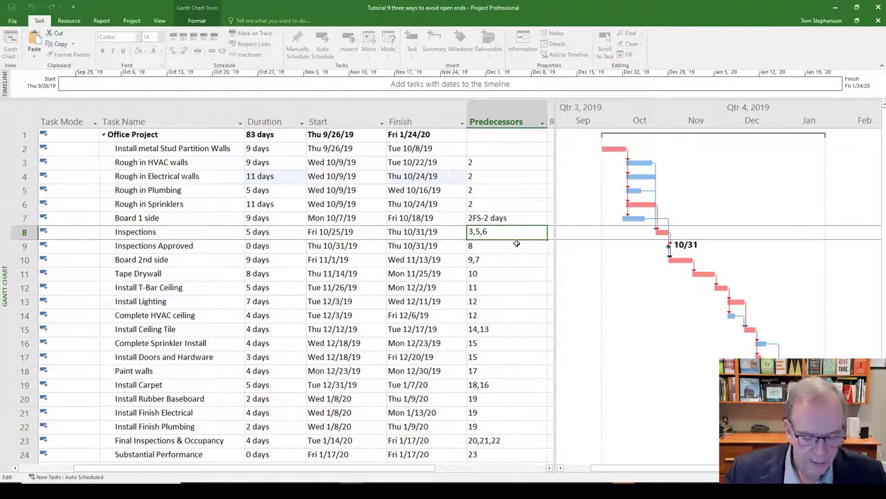
pyautogui.write(',4')
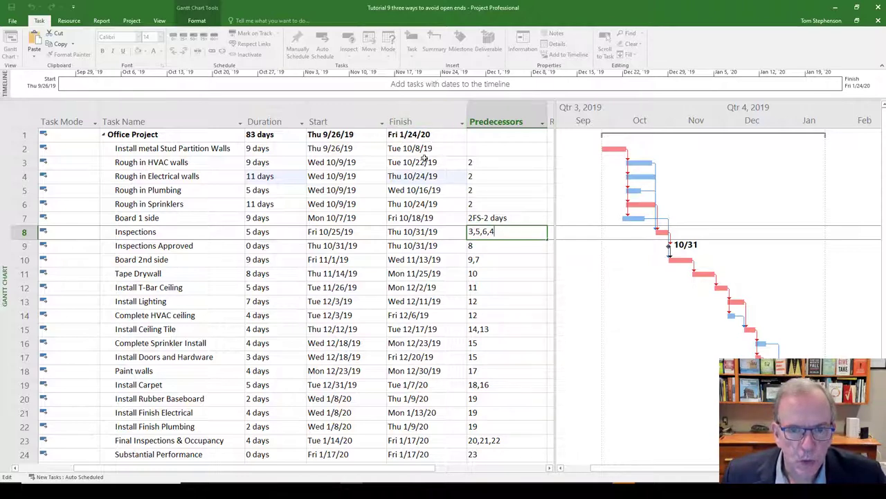
pyautogui.press('BackSpace')
pyautogui.press('BackSpace')
pyautogui.press('Return')
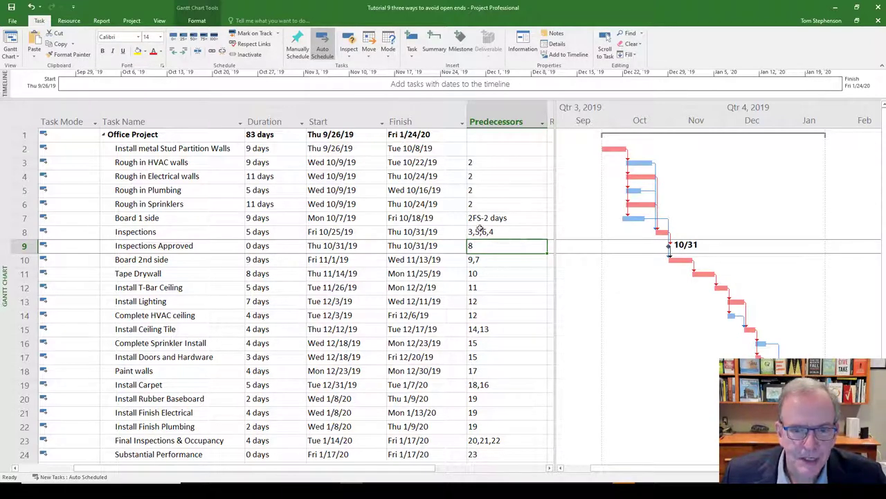
# Test the new link by setting the Rough in Electrical walls duration to 12 days and returning it to 11 days.
pyautogui.click(276, 178)
pyautogui.click(302, 177)
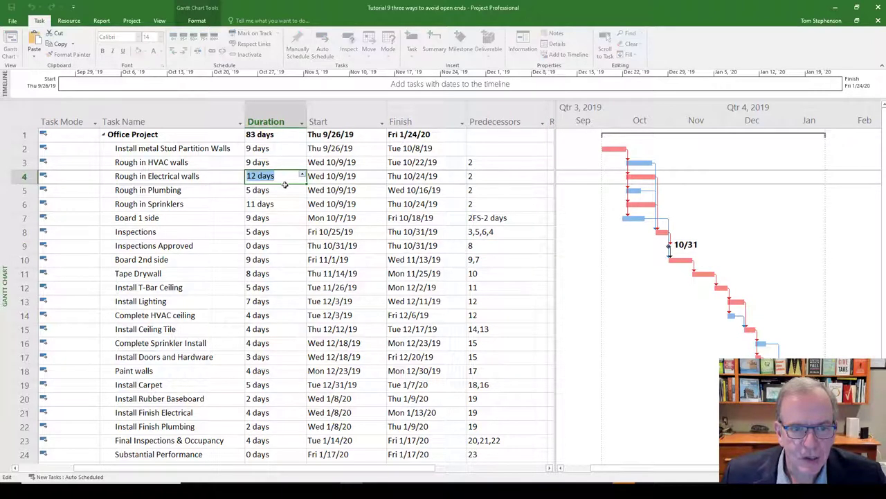
pyautogui.click(485, 234)
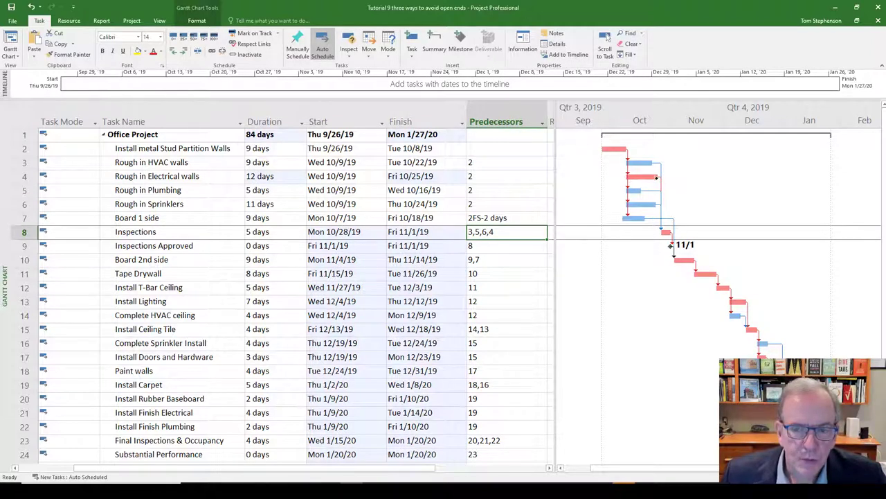
pyautogui.click(294, 179)
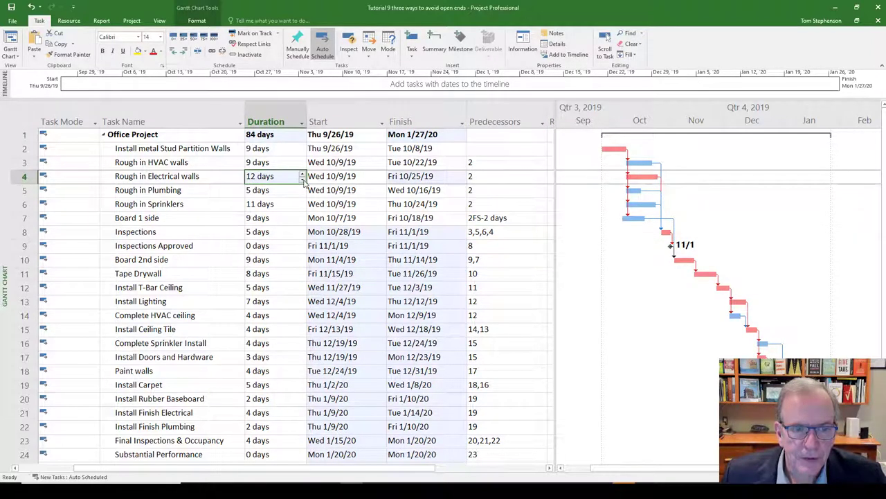
pyautogui.click(302, 179)
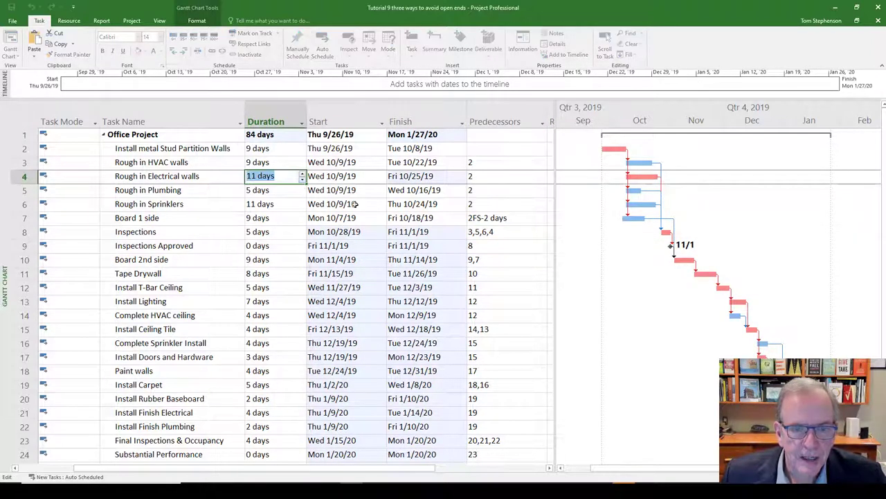
pyautogui.click(303, 218)
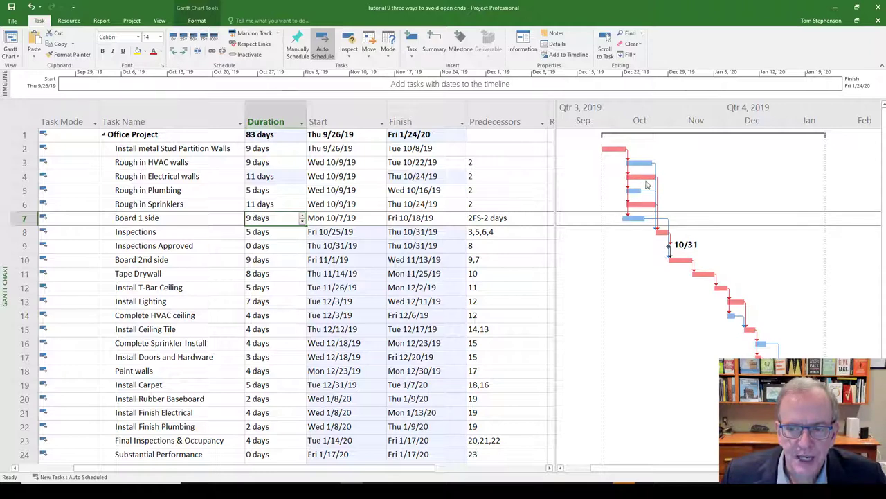
# Increase the Rough in Electrical walls duration to 12 days and again to 13 days.
pyautogui.click(280, 178)
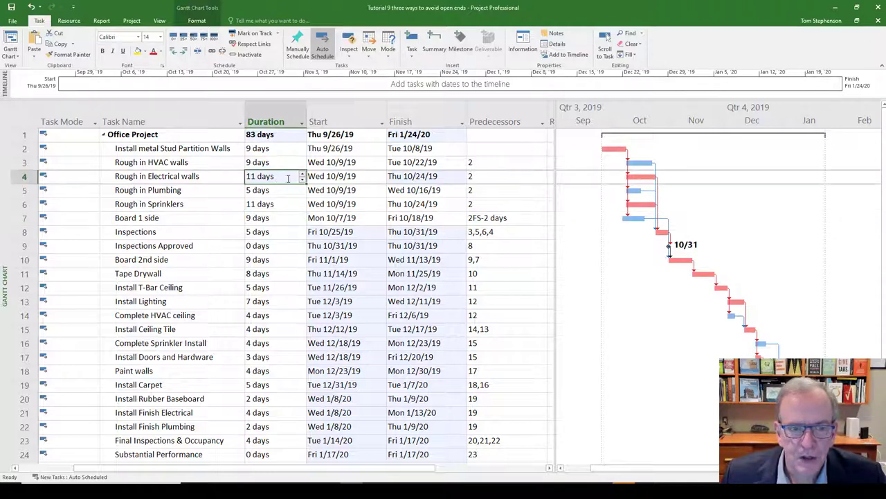
pyautogui.click(302, 174)
pyautogui.click(290, 196)
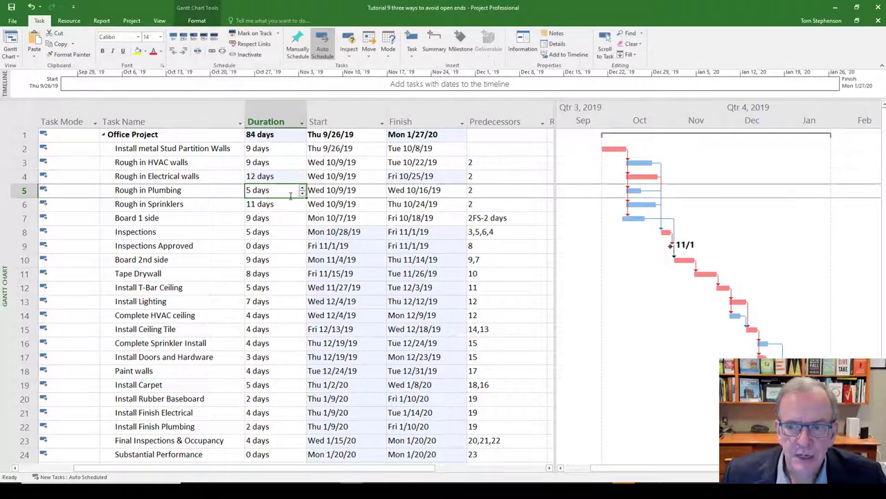
pyautogui.click(296, 177)
pyautogui.click(303, 174)
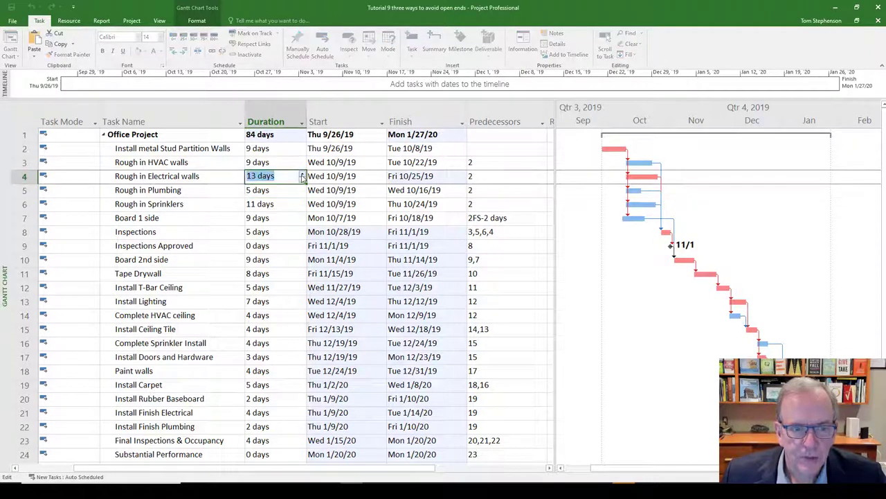
pyautogui.click(291, 194)
# Reduce the duration of the Rough in Electrical walls task to 11 days.
pyautogui.click(296, 177)
pyautogui.click(302, 179)
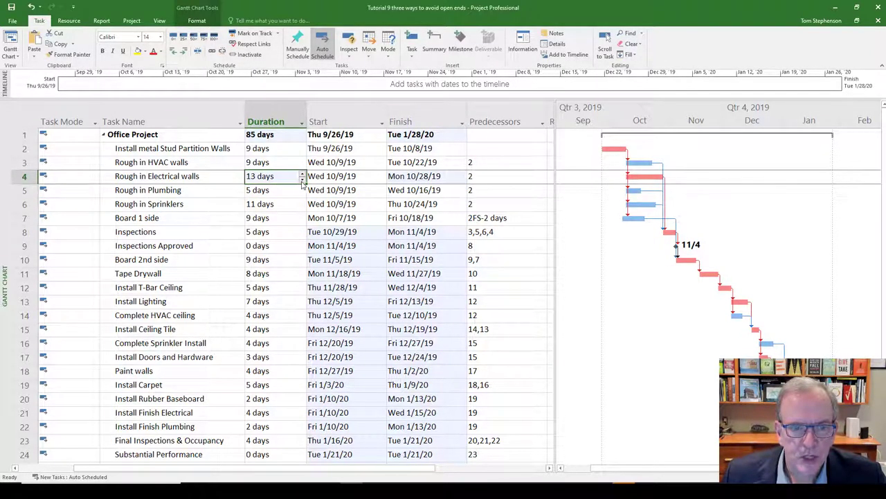
pyautogui.click(302, 180)
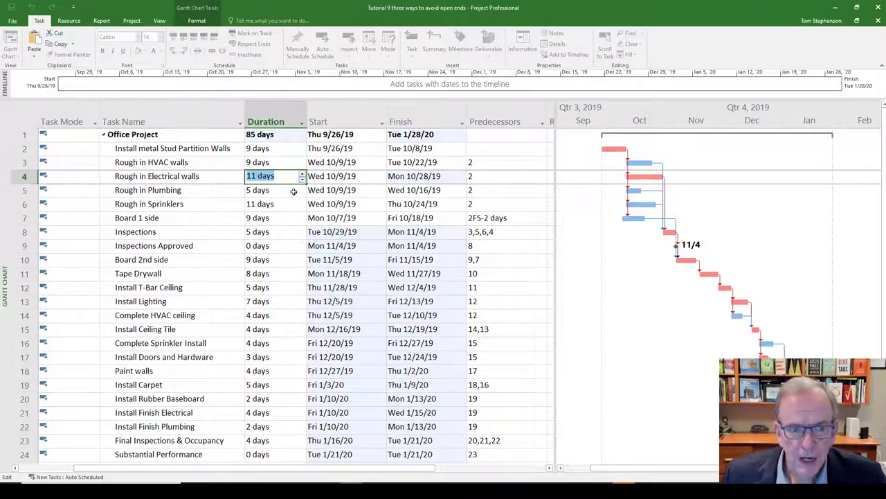
pyautogui.click(294, 192)
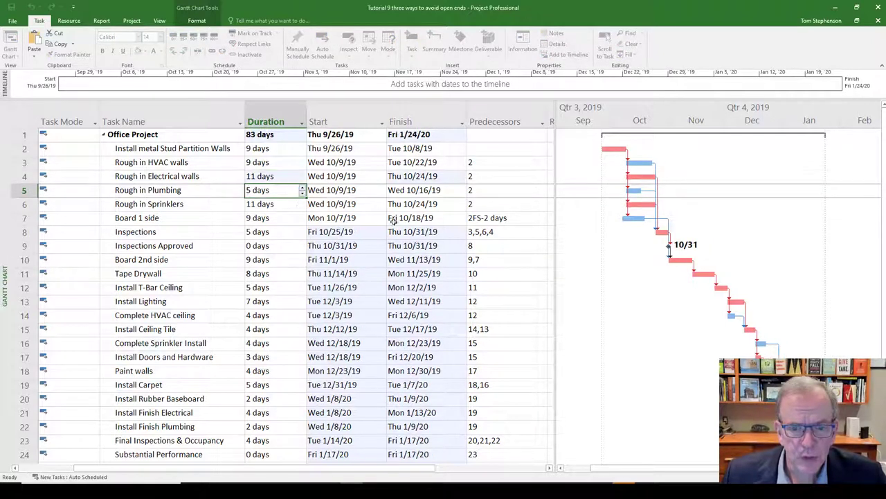
# Remove task 4 from the predecessors of the Inspections task so the list is 3,5,6.
pyautogui.click(494, 232)
pyautogui.press('F2')
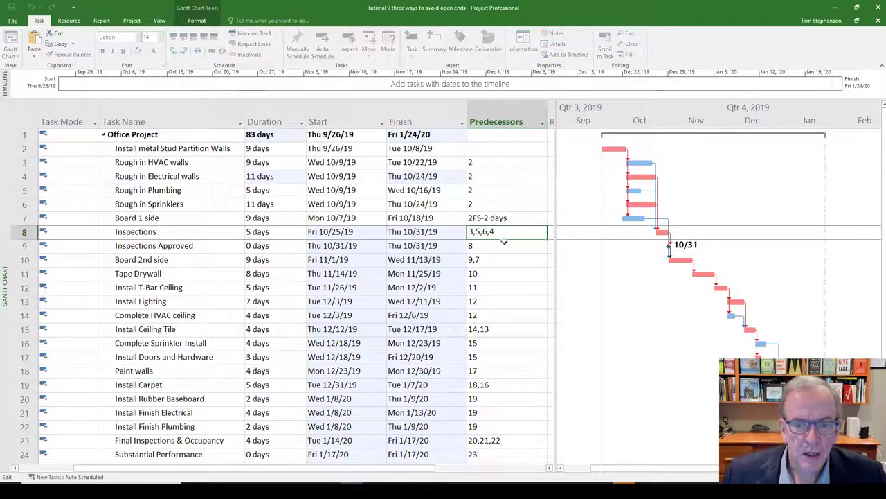
pyautogui.press('BackSpace')
pyautogui.press('BackSpace')
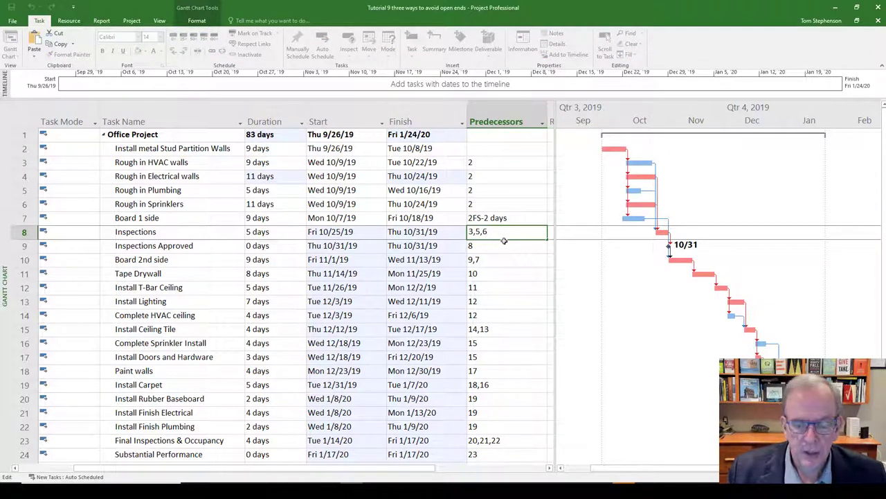
pyautogui.press('Return')
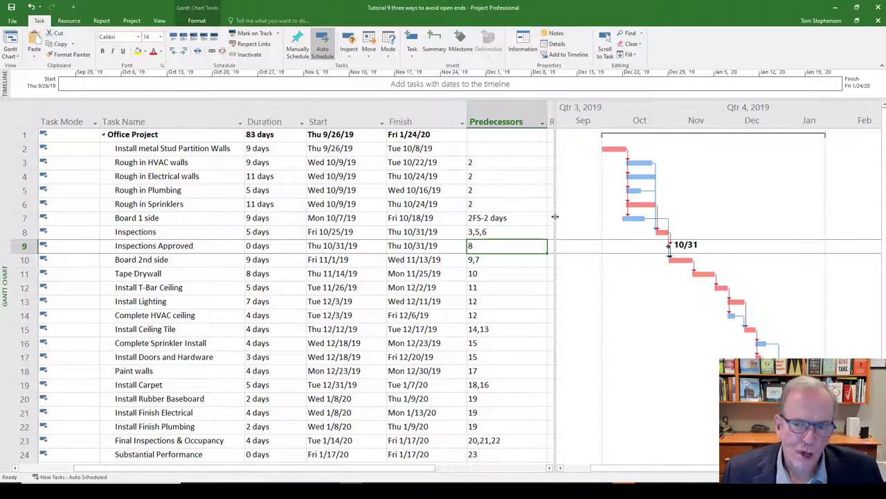
# Widen the task table beside the Gantt chart and insert a Successors column before Resource Names.
pyautogui.moveTo(555, 217); pyautogui.dragTo(654, 217)
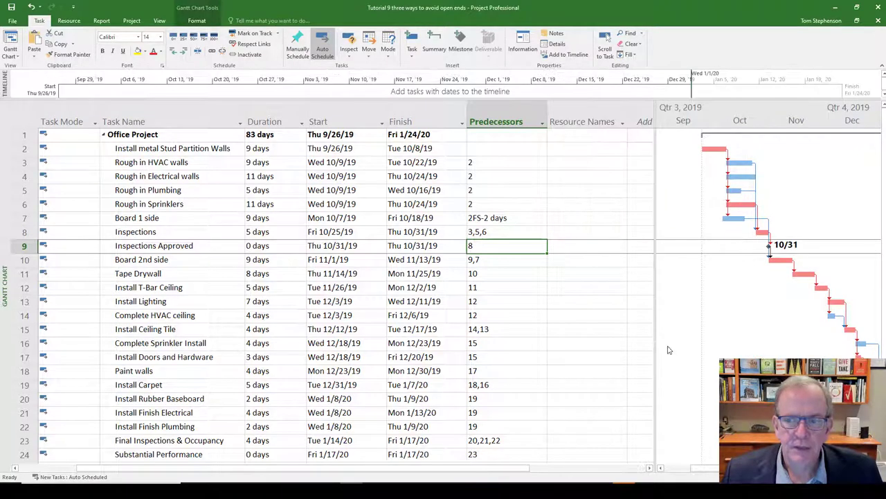
pyautogui.moveTo(654, 232); pyautogui.dragTo(629, 235)
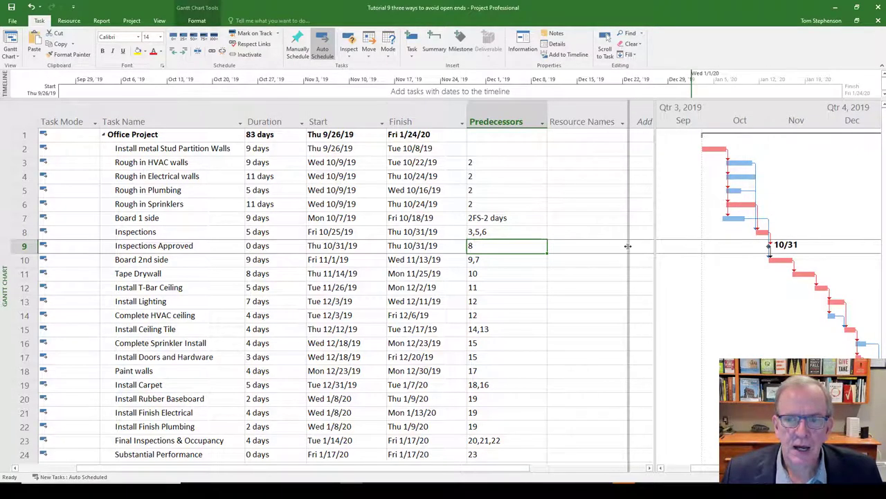
pyautogui.click(577, 117)
pyautogui.rightClick(577, 116)
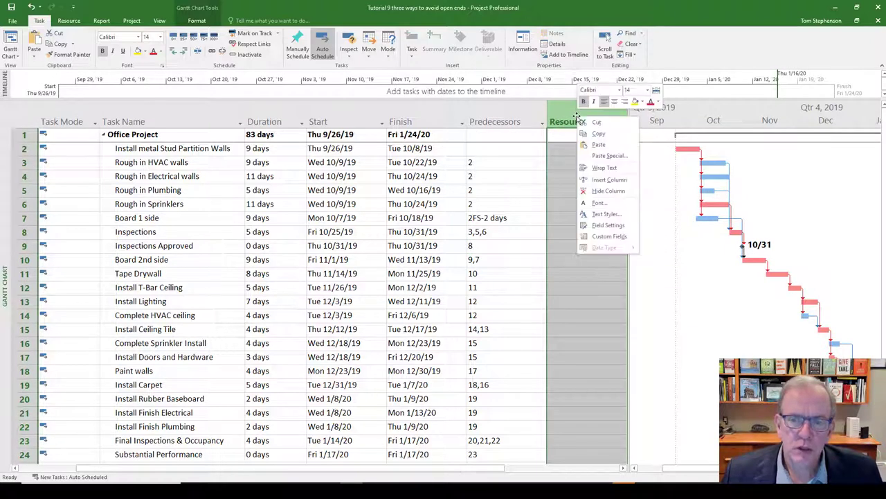
pyautogui.click(593, 180)
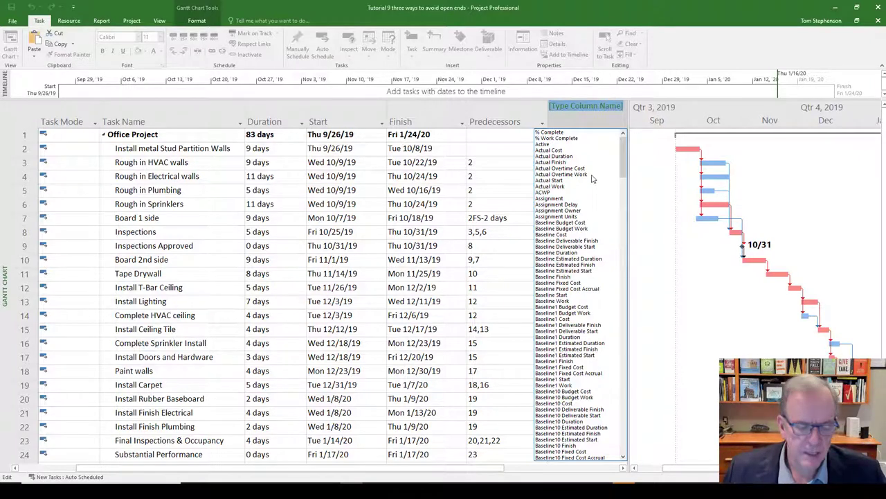
pyautogui.write('scheduled Duration')
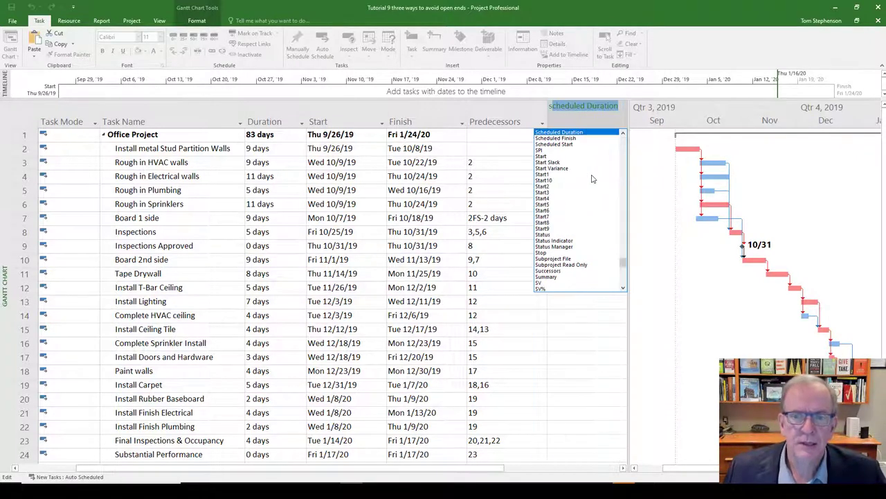
pyautogui.click(550, 271)
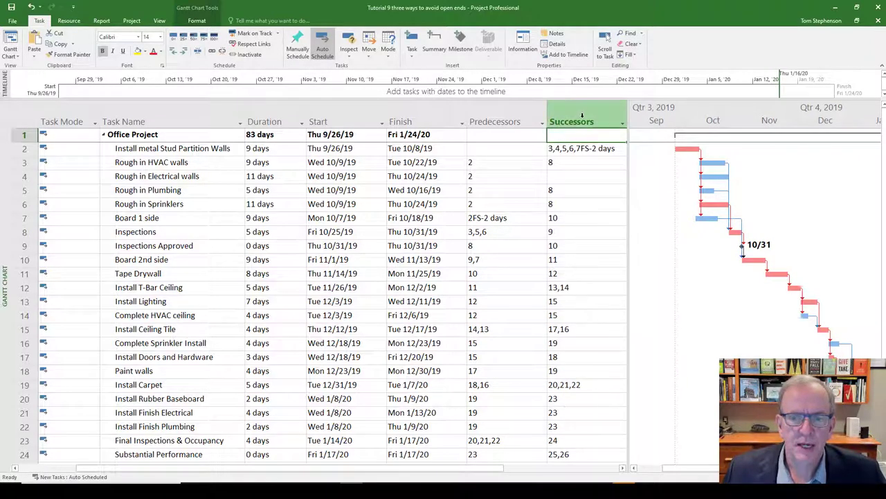
# Remove the Successors column from the task table and insert it again before Resource Names.
pyautogui.click(582, 113)
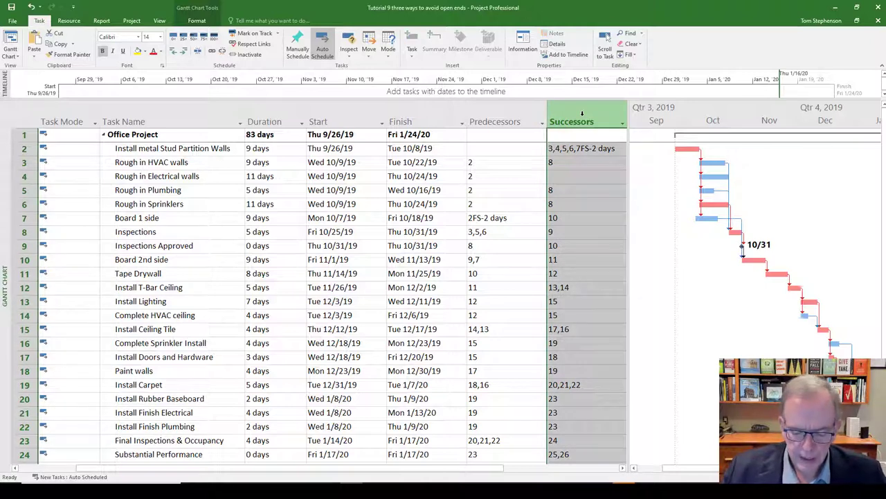
pyautogui.press('Delete')
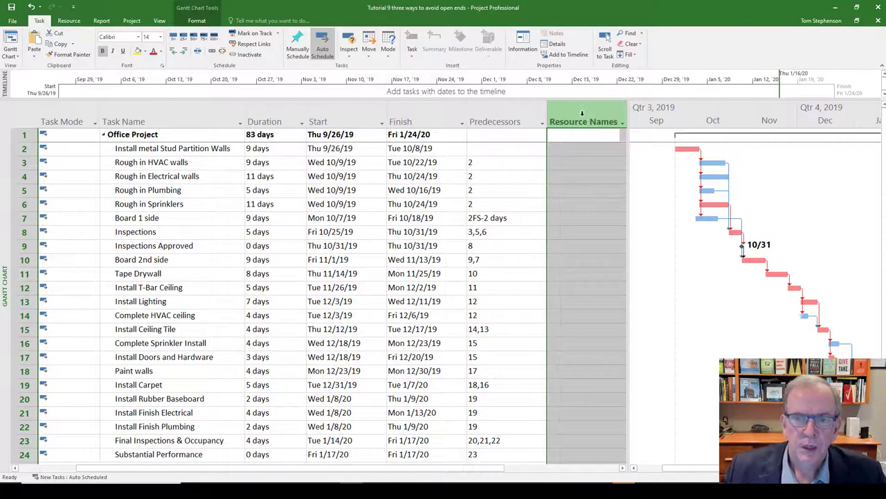
pyautogui.rightClick(582, 114)
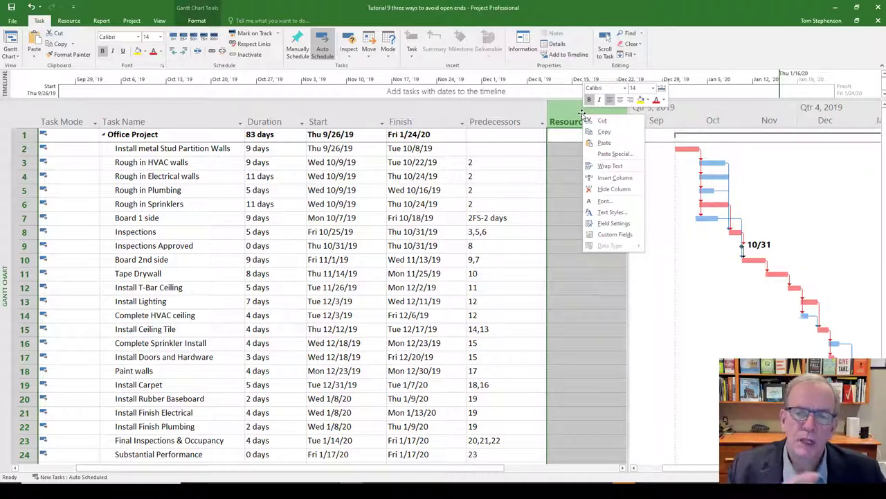
pyautogui.click(598, 179)
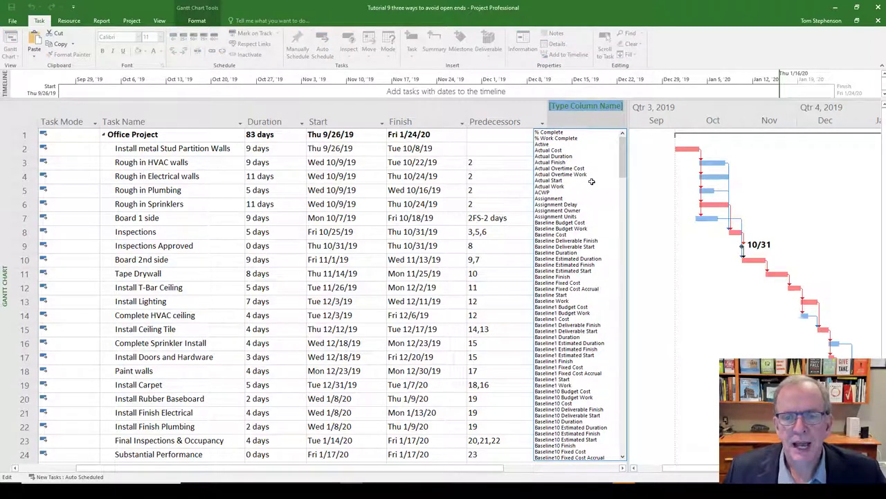
pyautogui.write('s')
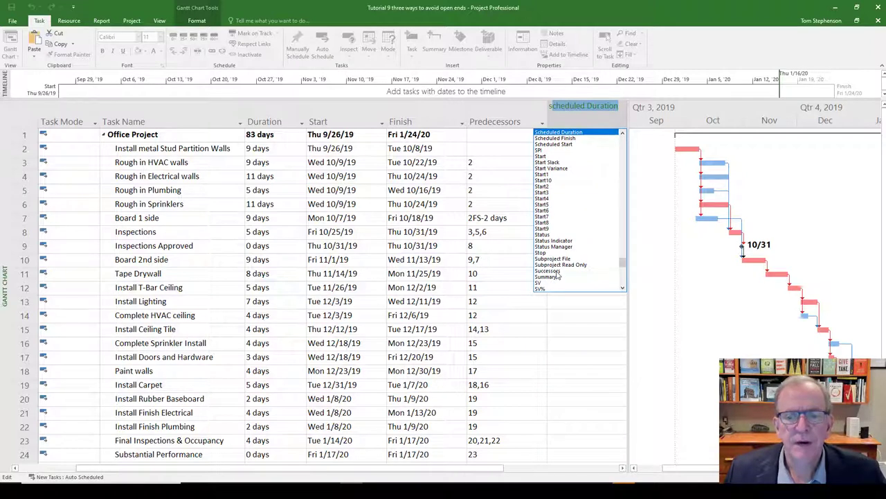
pyautogui.press('Escape')
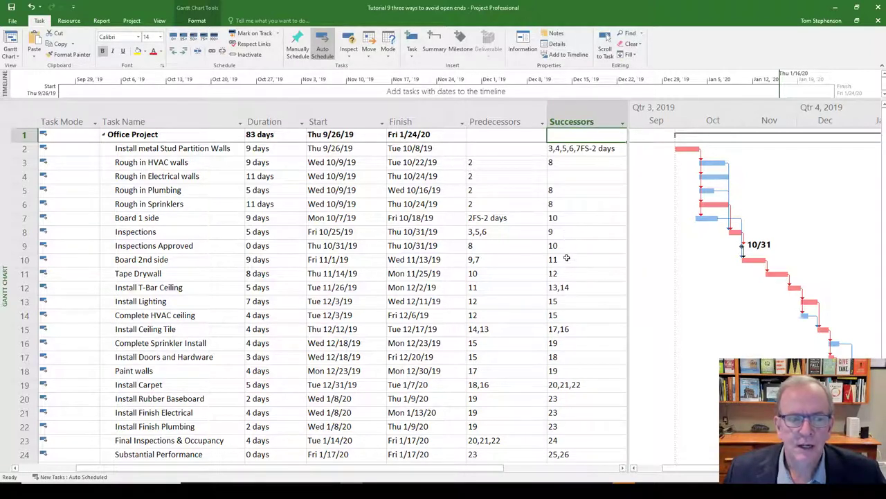
# Filter the Successors column so that only tasks with blank successors are listed.
pyautogui.click(576, 176)
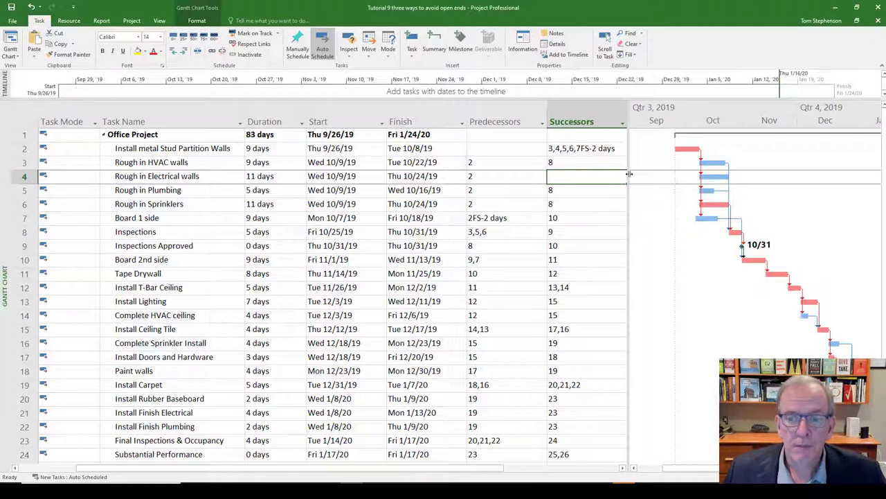
pyautogui.moveTo(632, 173); pyautogui.dragTo(645, 175)
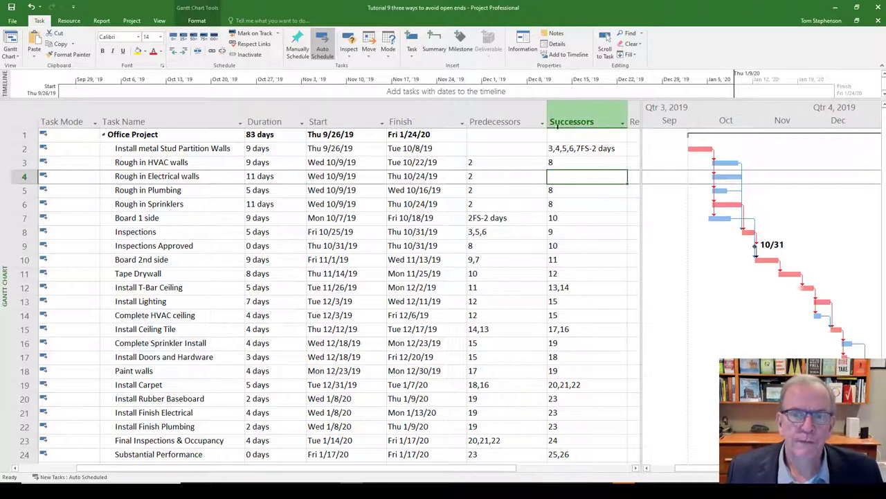
pyautogui.click(622, 122)
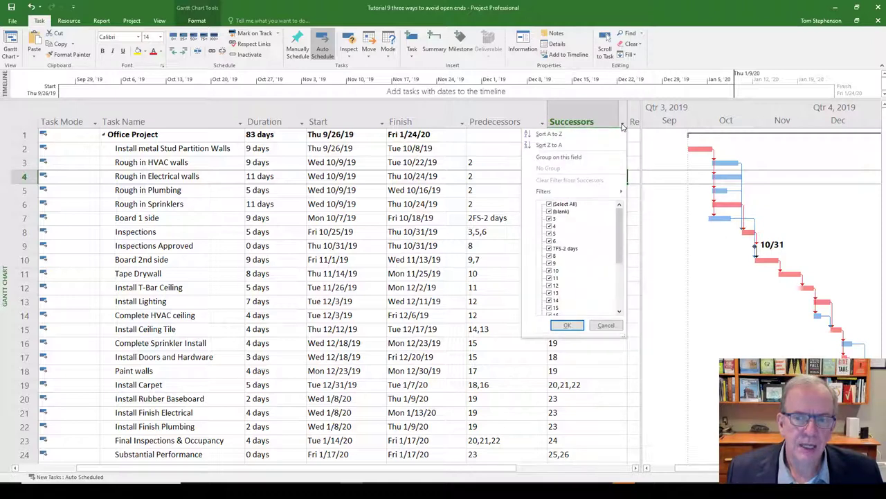
pyautogui.click(550, 205)
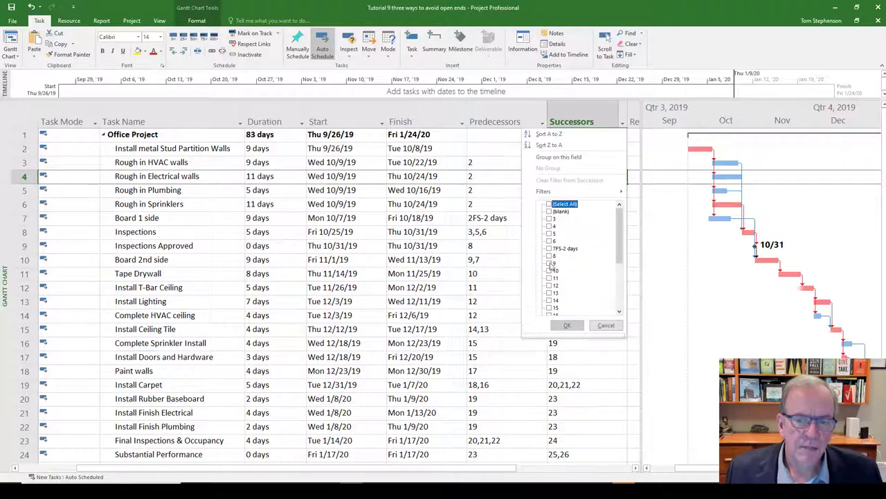
pyautogui.click(550, 211)
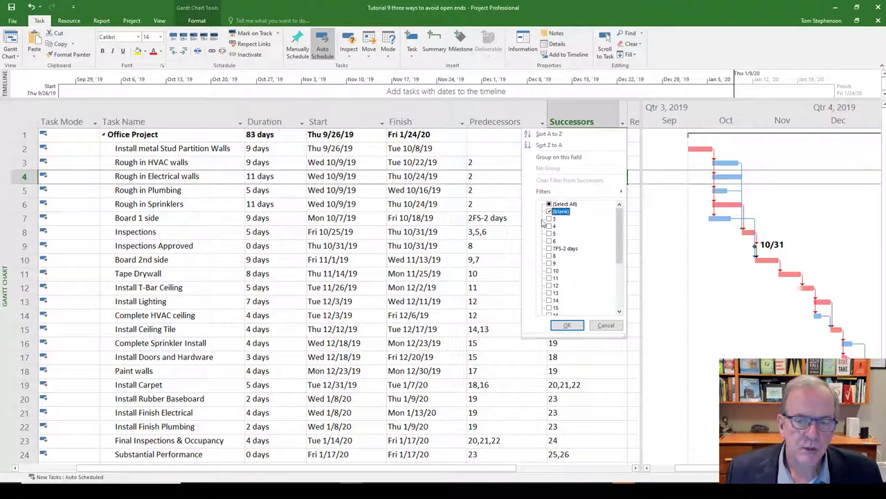
pyautogui.click(564, 328)
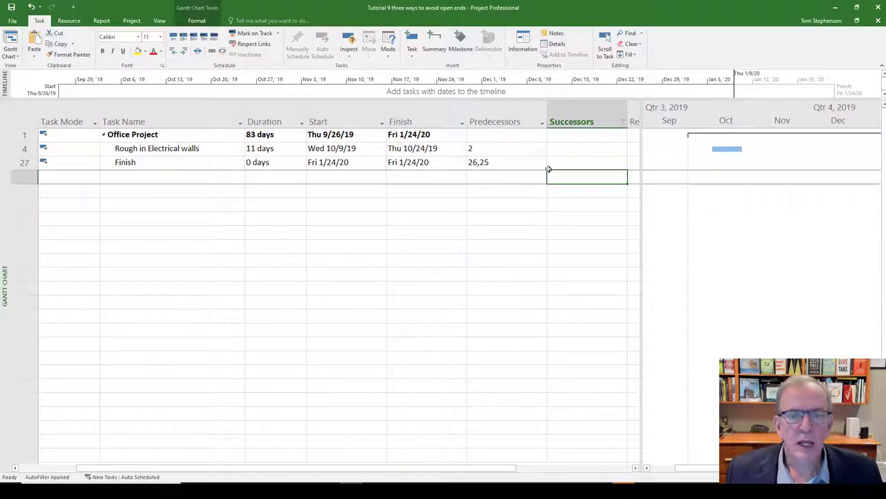
# Hide the summary tasks in the filtered list and select the Finish task.
pyautogui.click(19, 137)
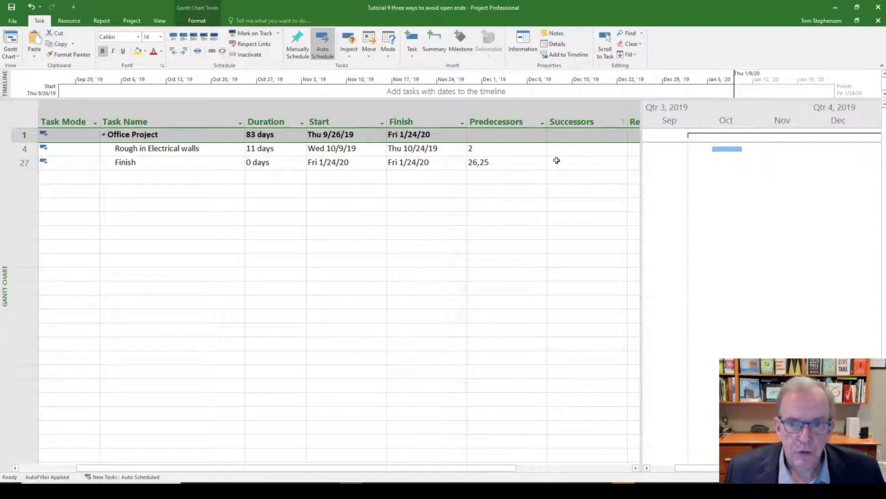
pyautogui.click(197, 21)
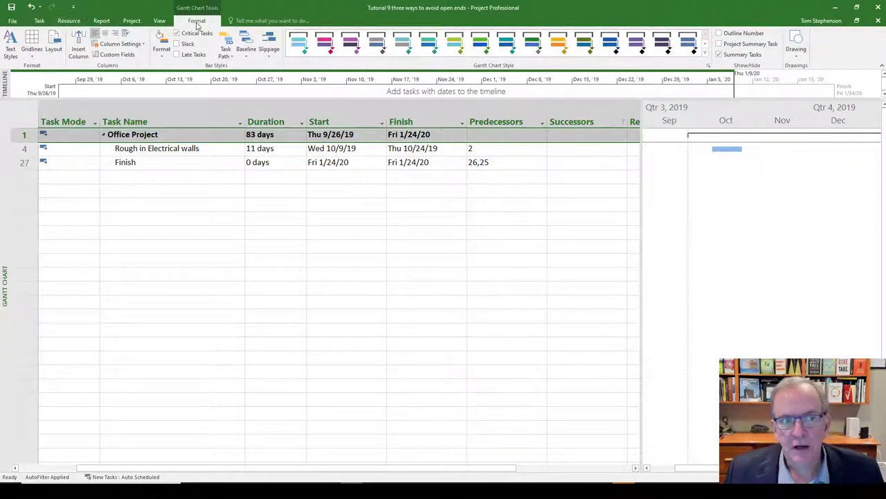
pyautogui.click(719, 54)
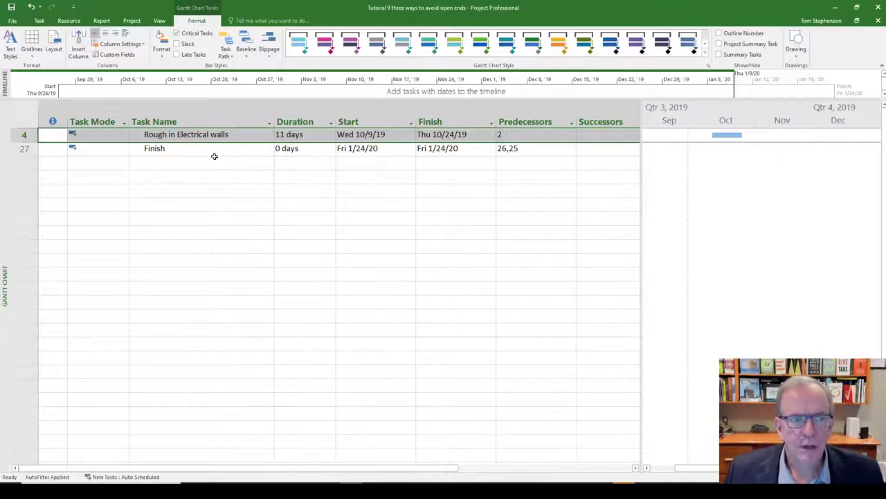
pyautogui.click(31, 149)
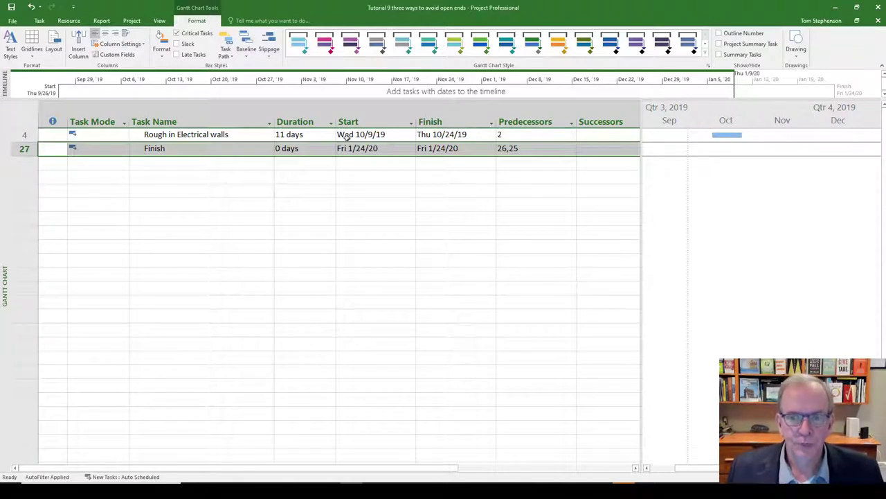
# Widen the table to fit the Successors column, show the summary tasks again and select Rough in Electrical walls.
pyautogui.moveTo(643, 141); pyautogui.dragTo(661, 137)
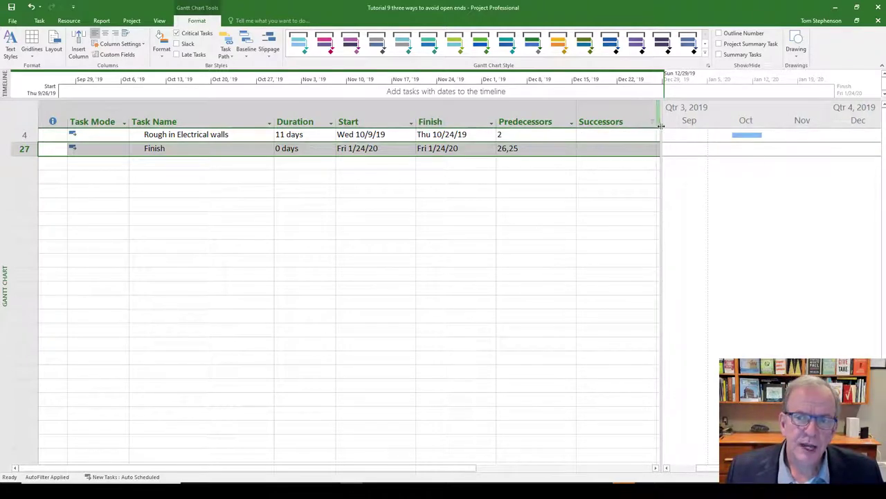
pyautogui.moveTo(660, 125); pyautogui.dragTo(662, 124)
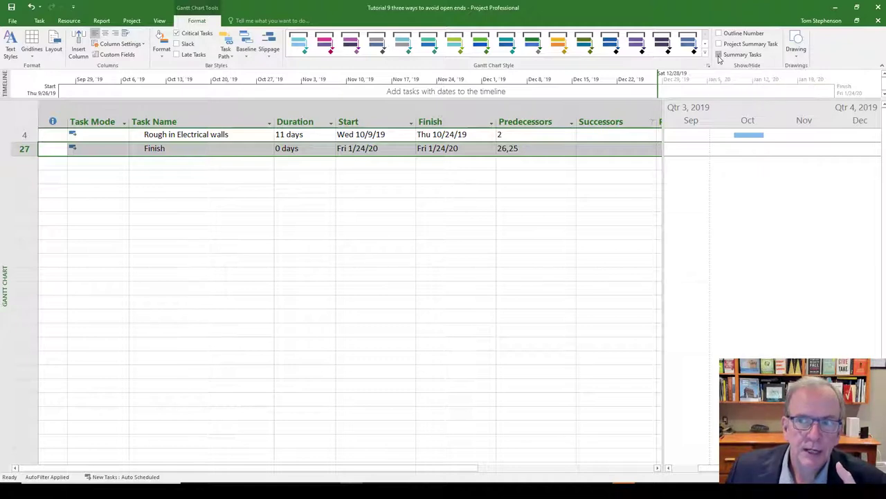
pyautogui.click(719, 55)
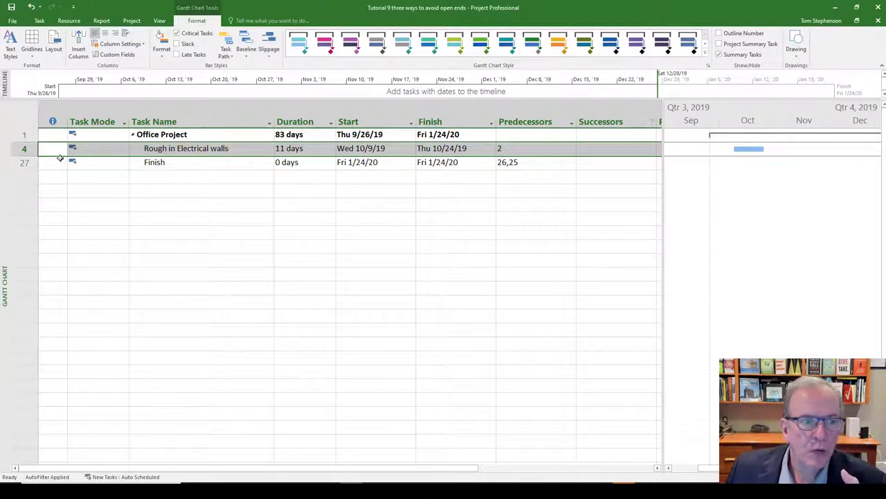
pyautogui.click(25, 149)
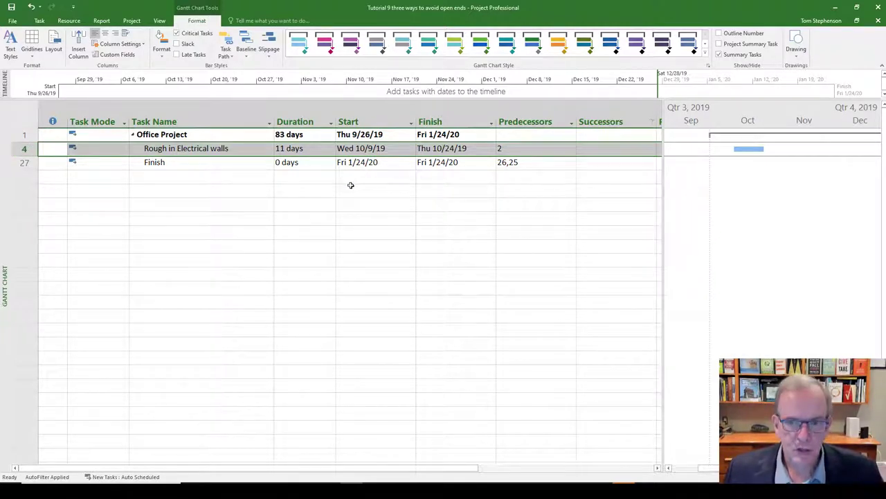
# Reset the Successors column filter to include all values so every task is listed.
pyautogui.click(652, 123)
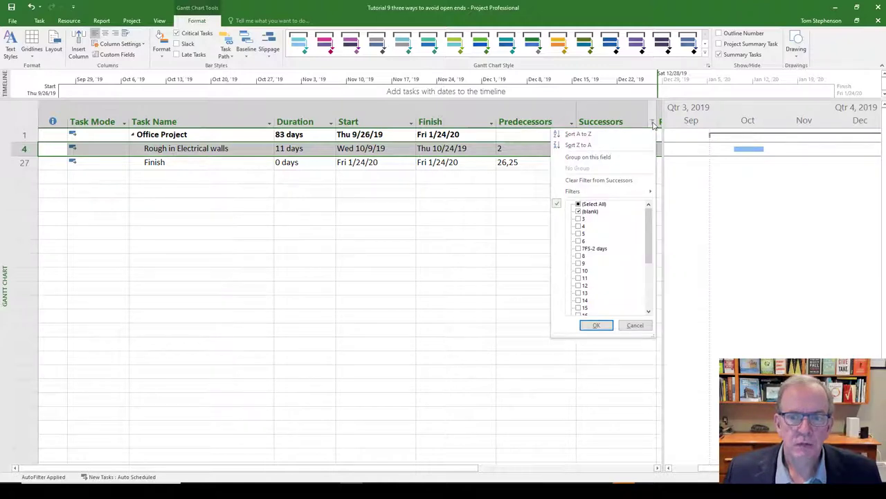
pyautogui.click(578, 209)
pyautogui.click(578, 204)
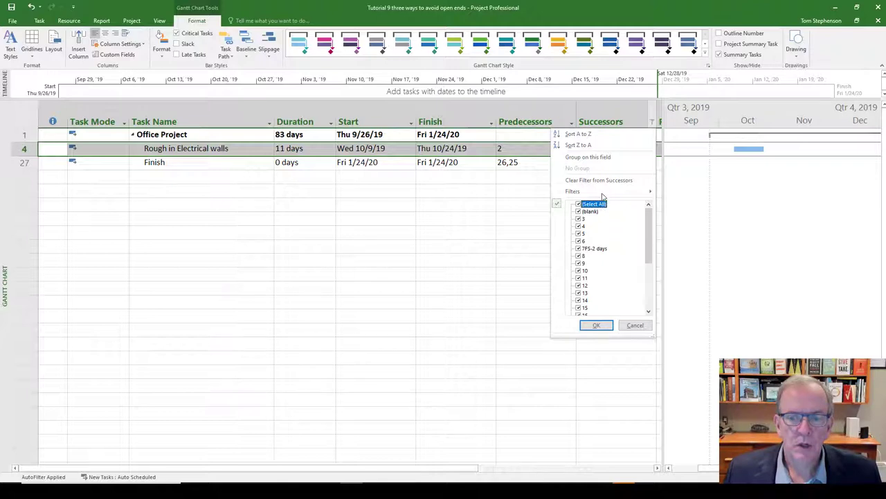
pyautogui.click(596, 325)
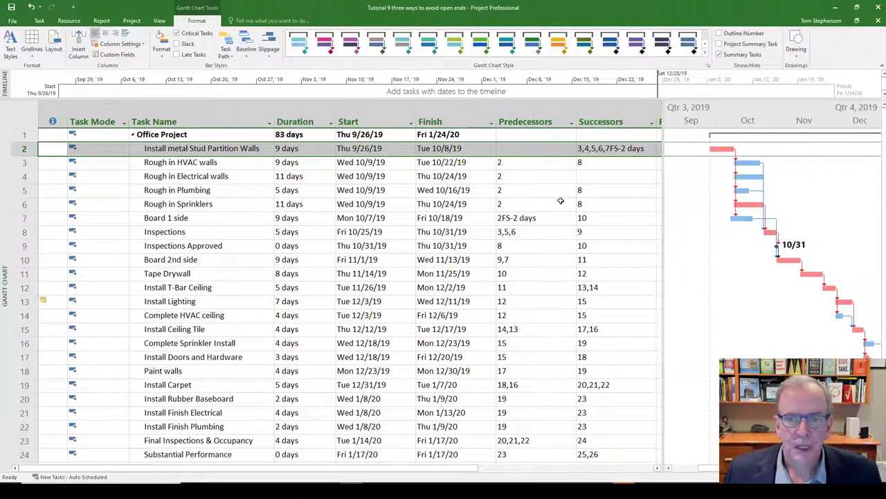
# Filter the Predecessors column so that only tasks with blank predecessors are listed.
pyautogui.click(572, 126)
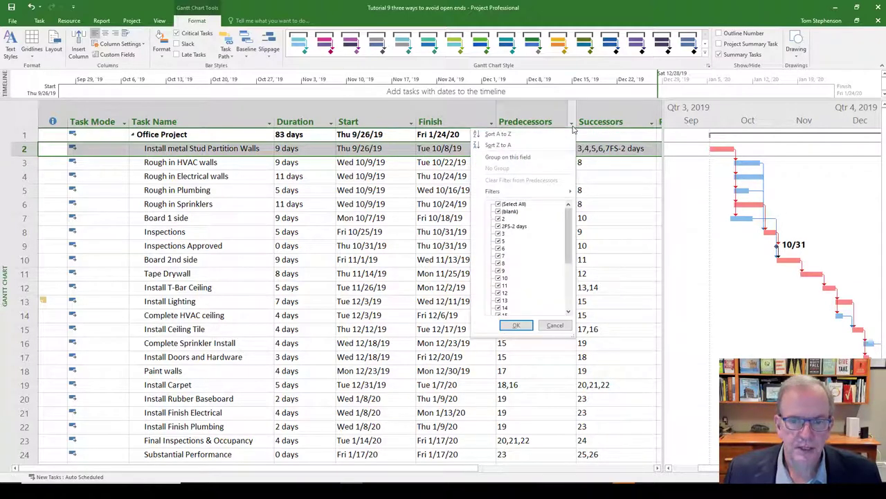
pyautogui.click(499, 203)
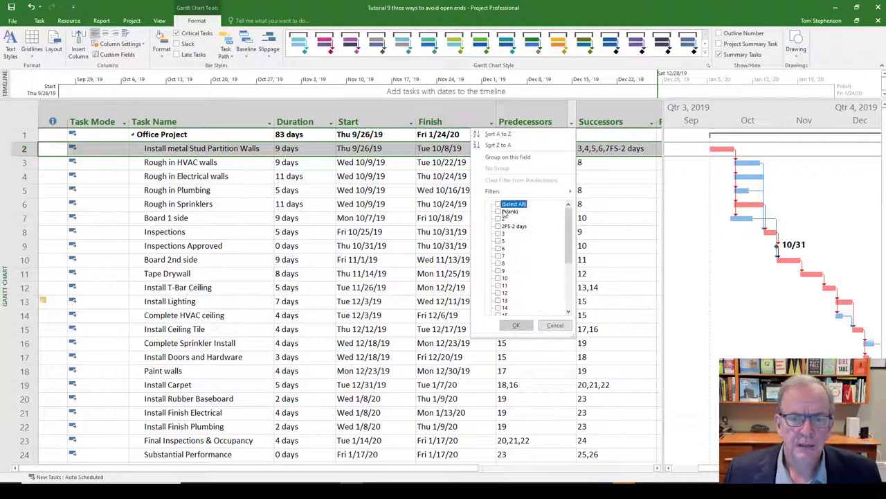
pyautogui.click(498, 211)
pyautogui.click(519, 326)
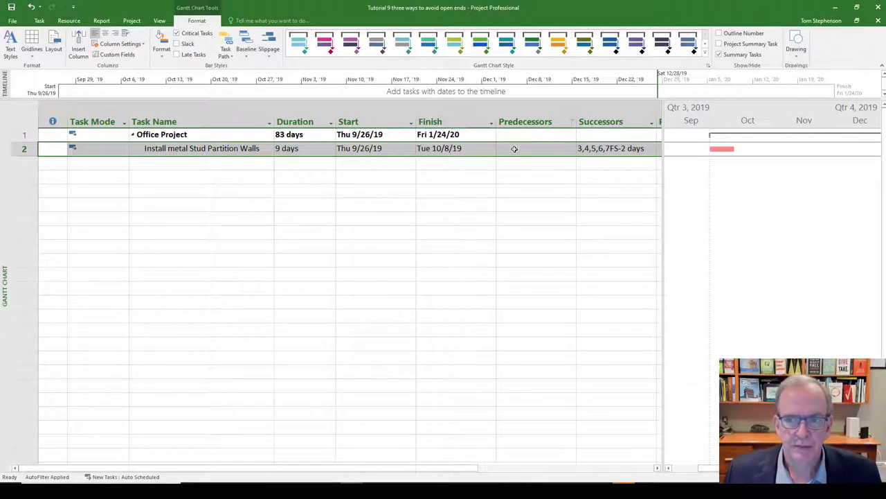
# Reset the Predecessors column filter to include all values so every task is listed.
pyautogui.click(572, 122)
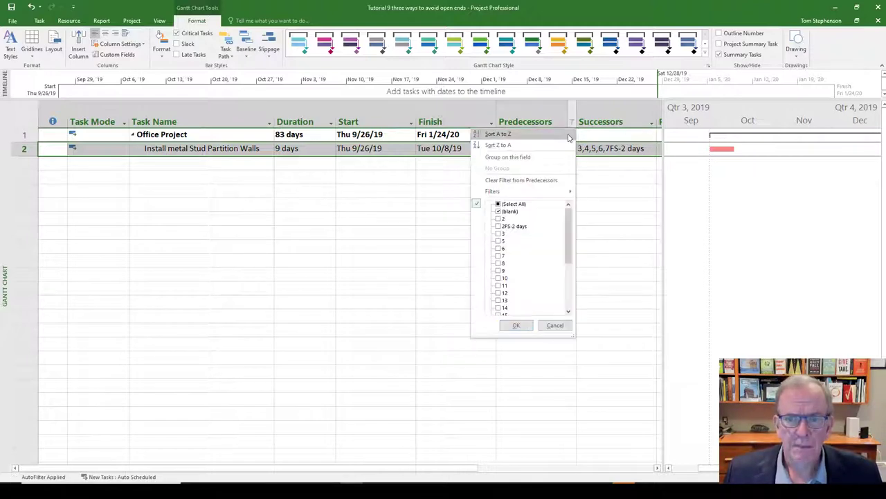
pyautogui.click(498, 203)
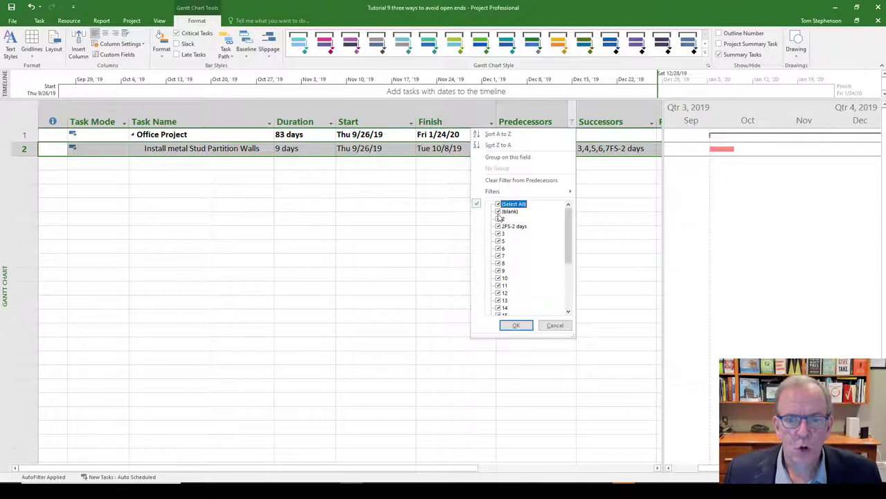
pyautogui.click(516, 325)
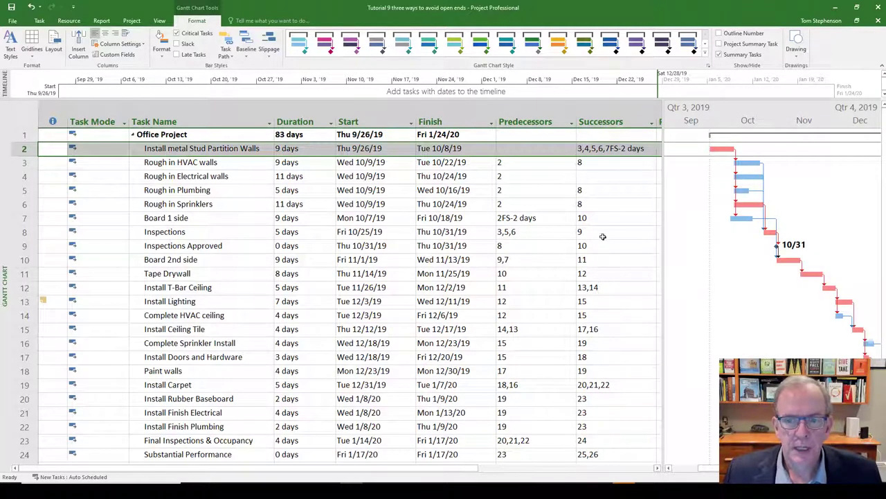
# Enter 8 as the successor of Rough in Electrical walls.
pyautogui.click(224, 178)
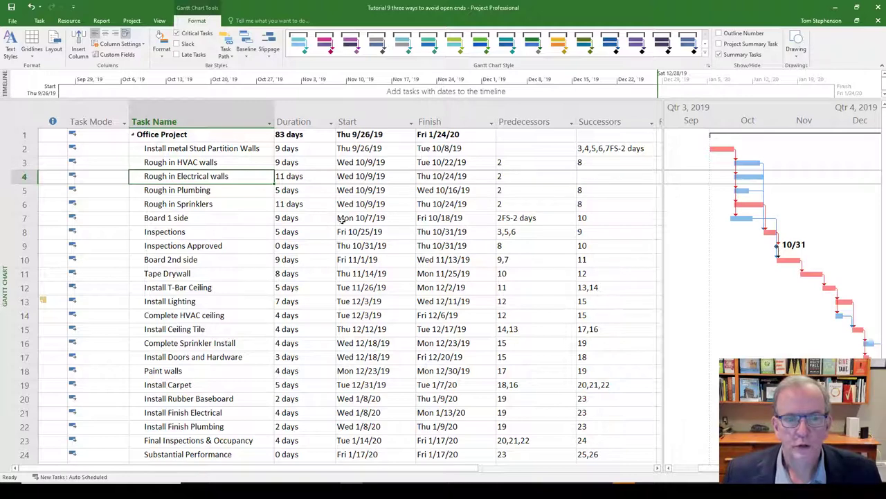
pyautogui.click(586, 180)
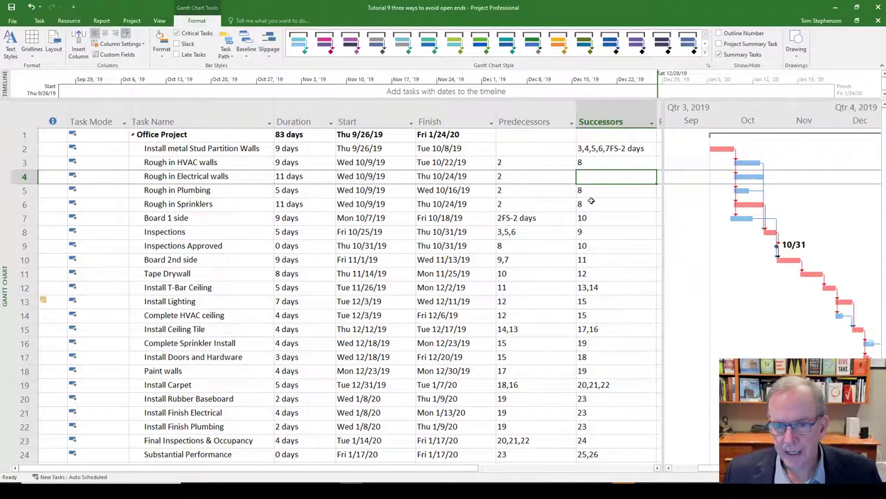
pyautogui.write('8')
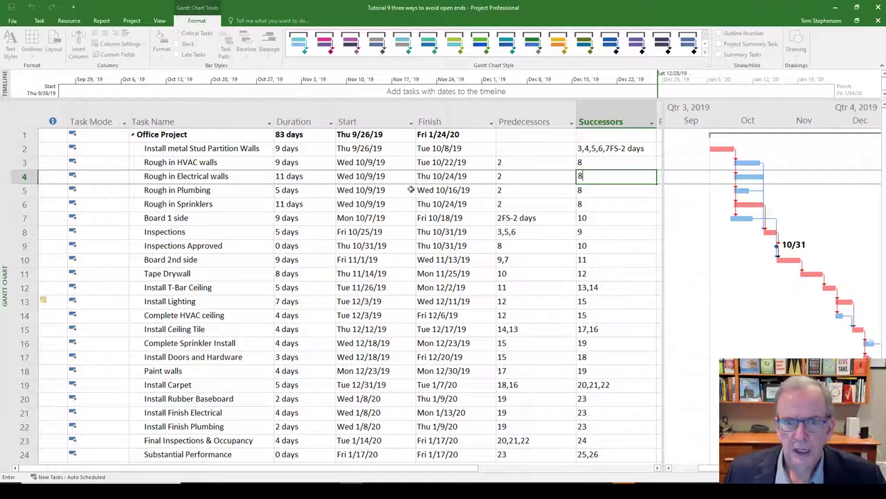
# Increase the duration of Rough in Electrical walls to 12 days.
pyautogui.click(313, 179)
pyautogui.click(331, 173)
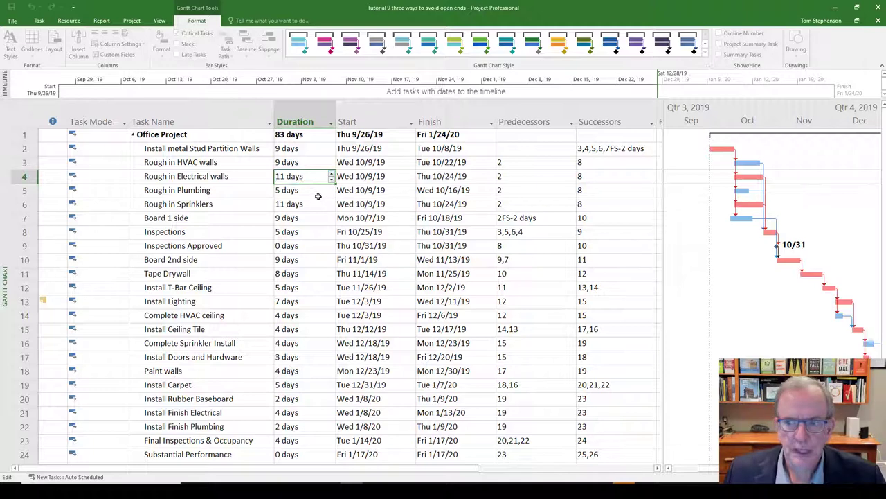
pyautogui.click(315, 195)
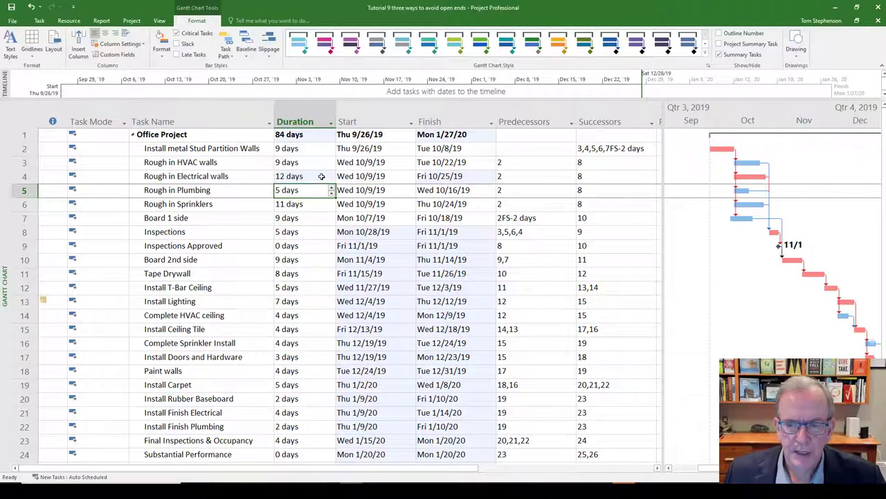
# Set the duration of Rough in Electrical walls back to 11 days.
pyautogui.click(321, 176)
pyautogui.click(323, 177)
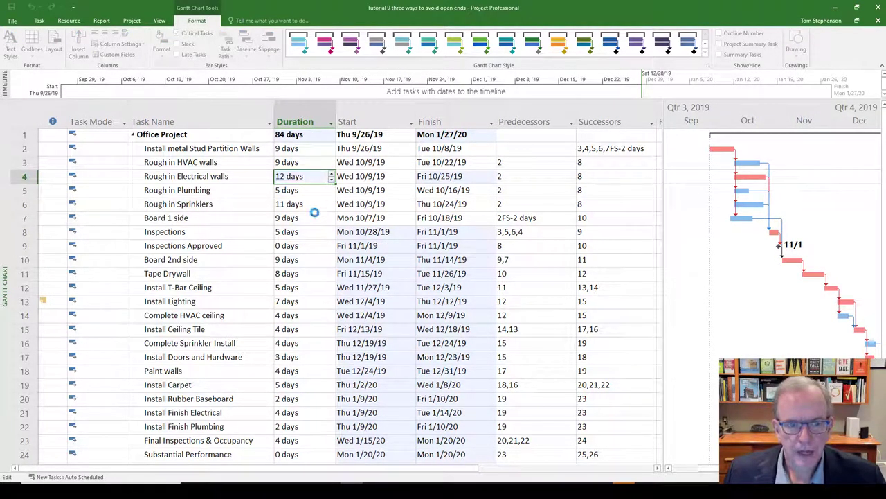
pyautogui.write('11')
pyautogui.click(315, 214)
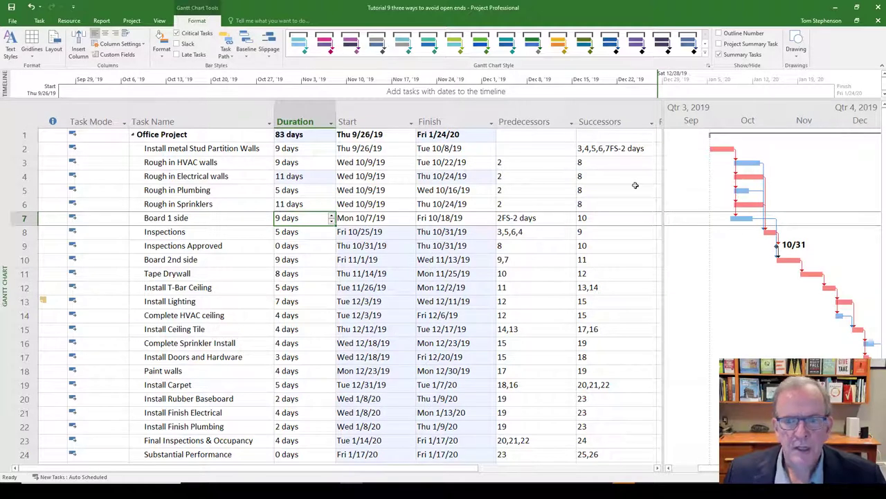
# Clear the successor of Rough in Electrical walls to leave the task open-ended.
pyautogui.click(607, 179)
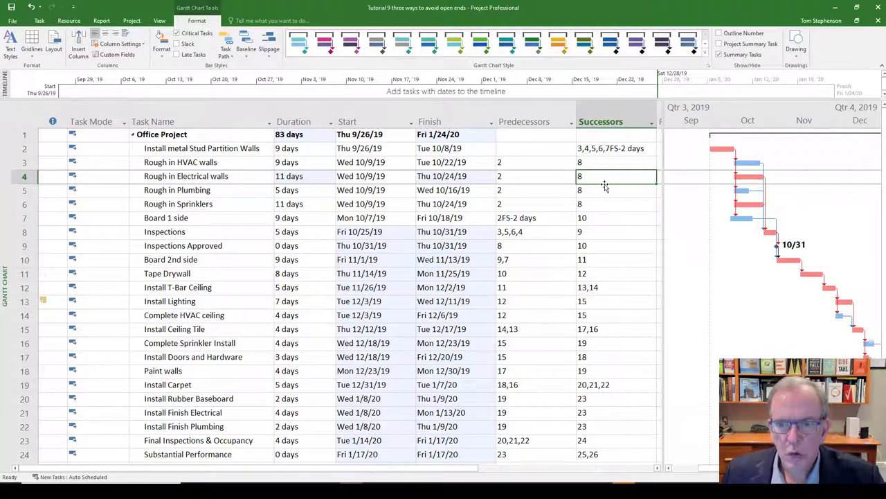
pyautogui.press('BackSpace')
pyautogui.click(596, 203)
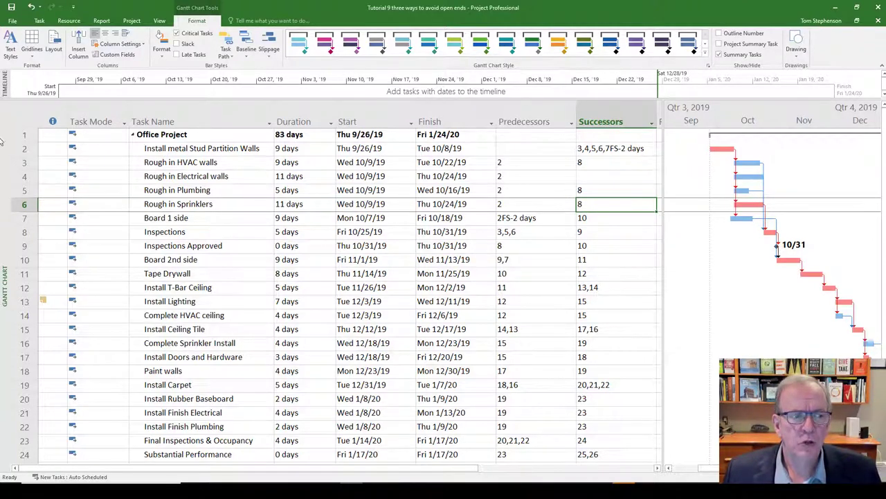
# Switch to the Network Diagram view and select the Board 2nd side task.
pyautogui.rightClick(7, 181)
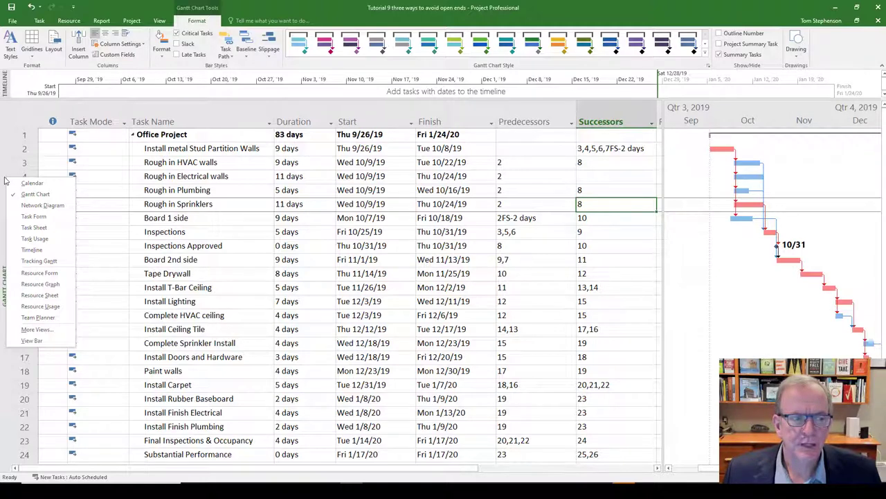
pyautogui.click(31, 206)
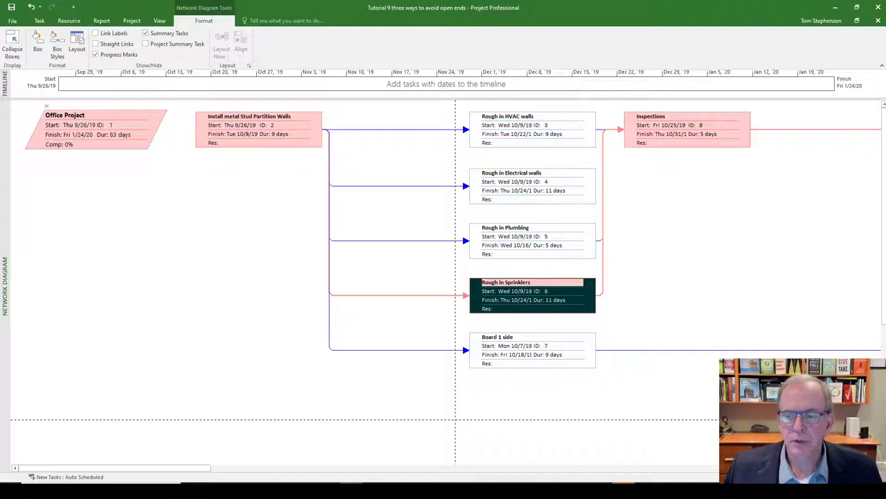
pyautogui.scroll(-1, 448, 236)
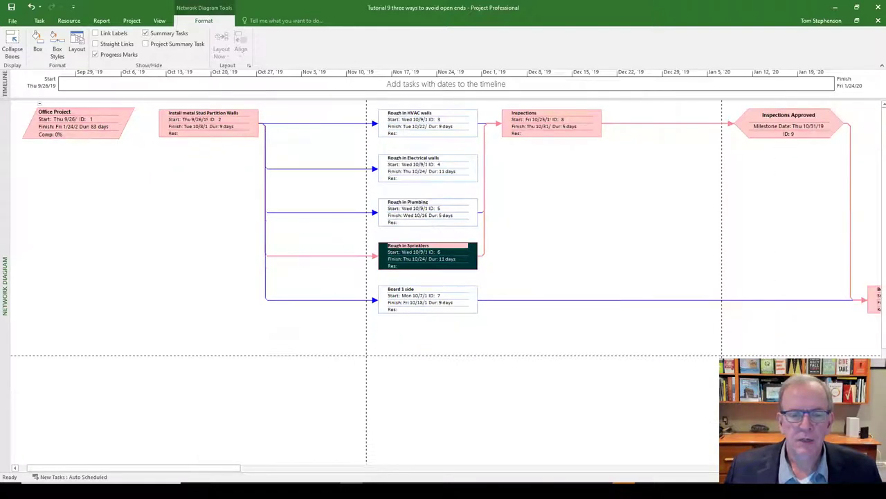
pyautogui.scroll(-1, 448, 236)
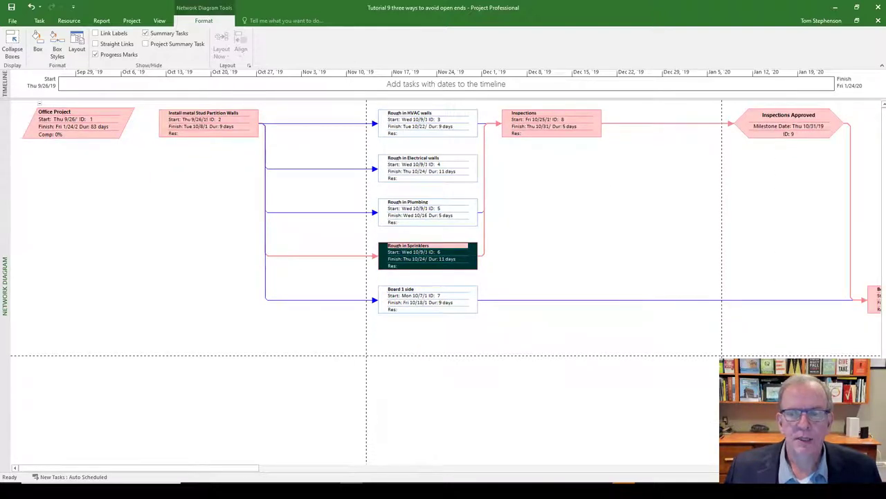
pyautogui.moveTo(200, 469); pyautogui.dragTo(250, 475)
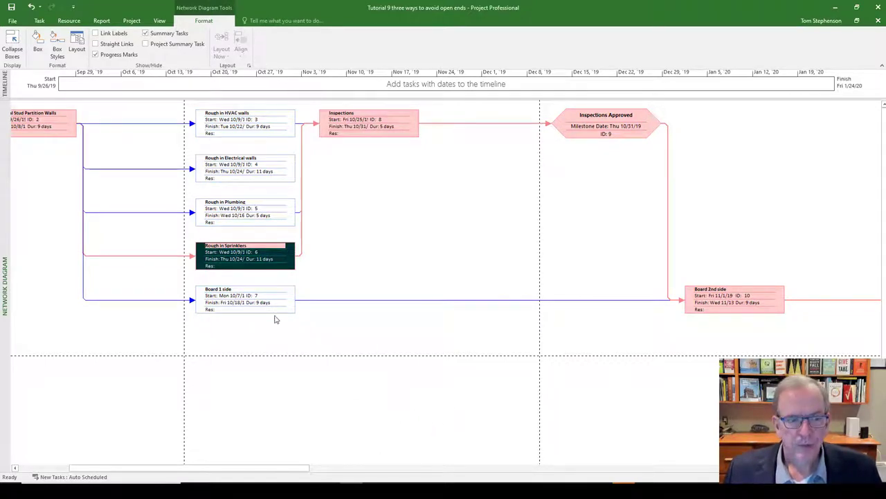
pyautogui.click(700, 303)
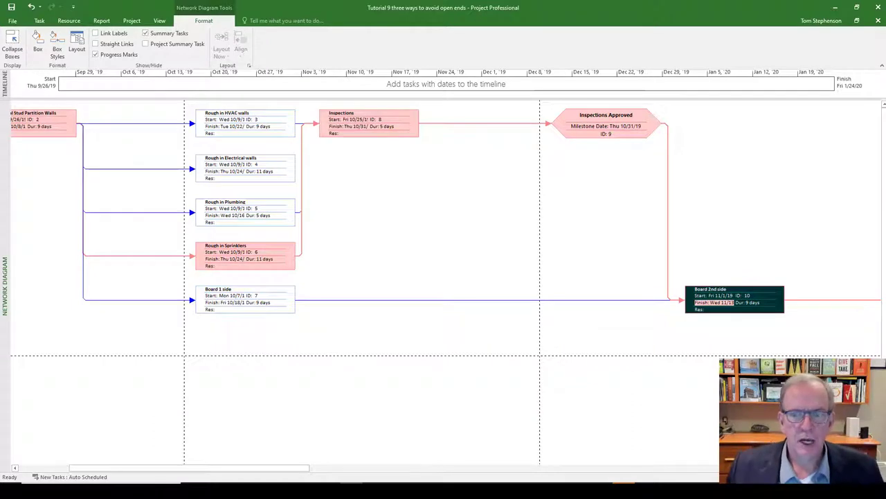
pyautogui.scroll(-1, 446, 208)
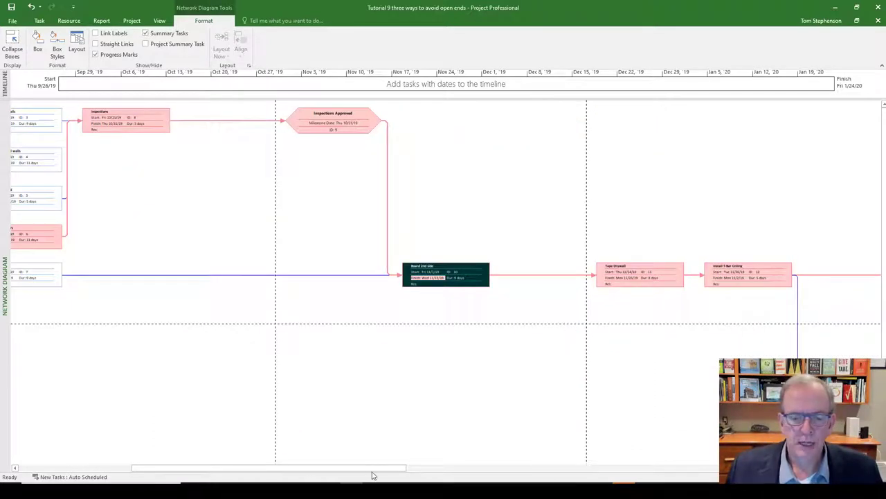
pyautogui.moveTo(374, 475); pyautogui.dragTo(294, 479)
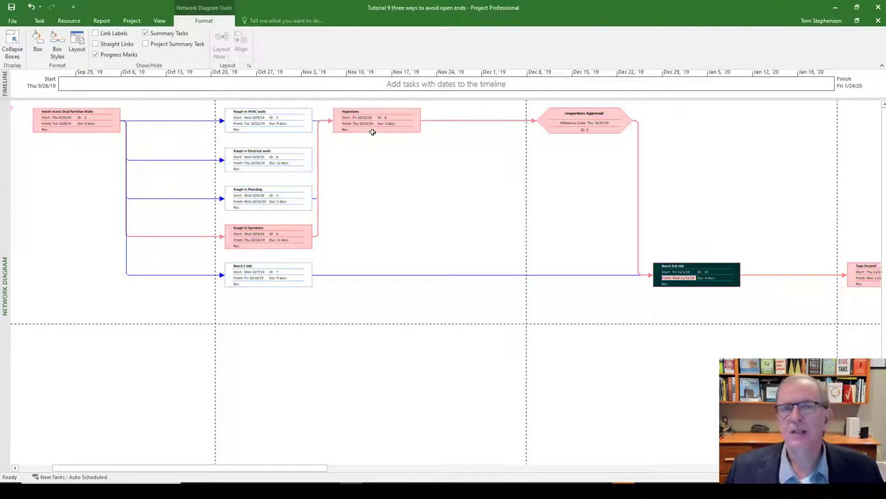
# Link Rough in Electrical walls to Inspections as its successor directly in the network diagram.
pyautogui.moveTo(372, 132)
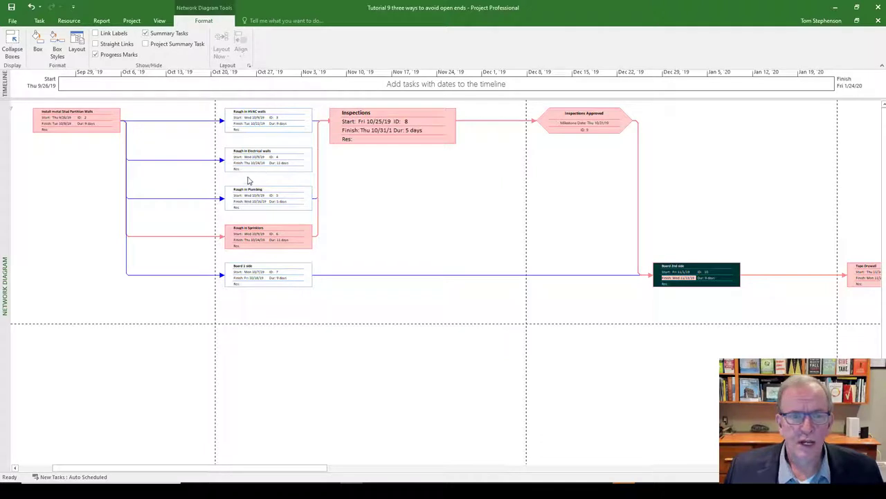
pyautogui.moveTo(280, 162)
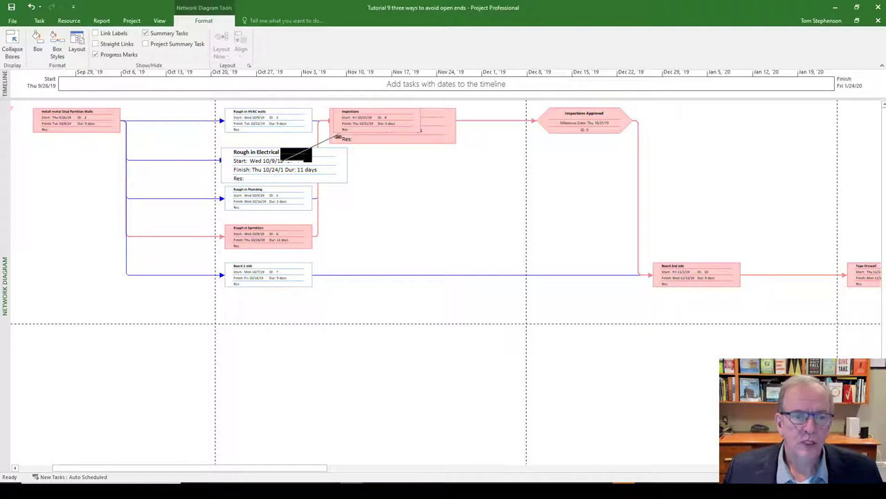
pyautogui.moveTo(318, 154); pyautogui.dragTo(367, 120)
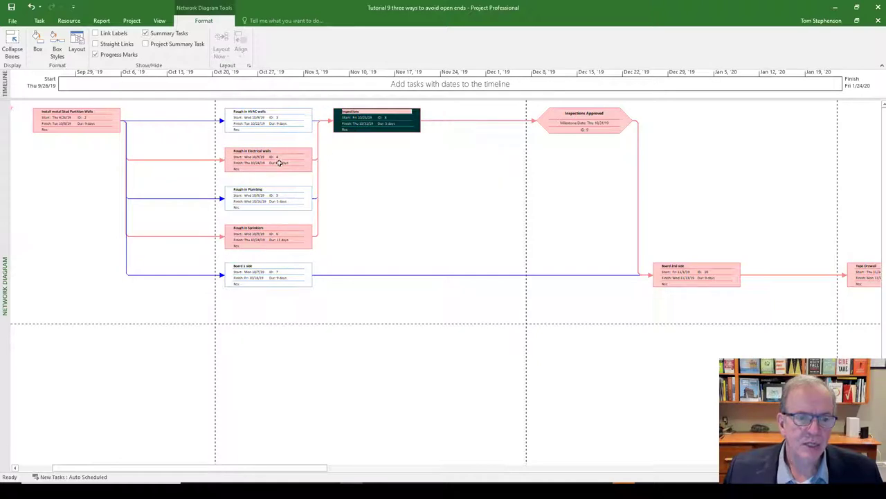
pyautogui.moveTo(276, 233)
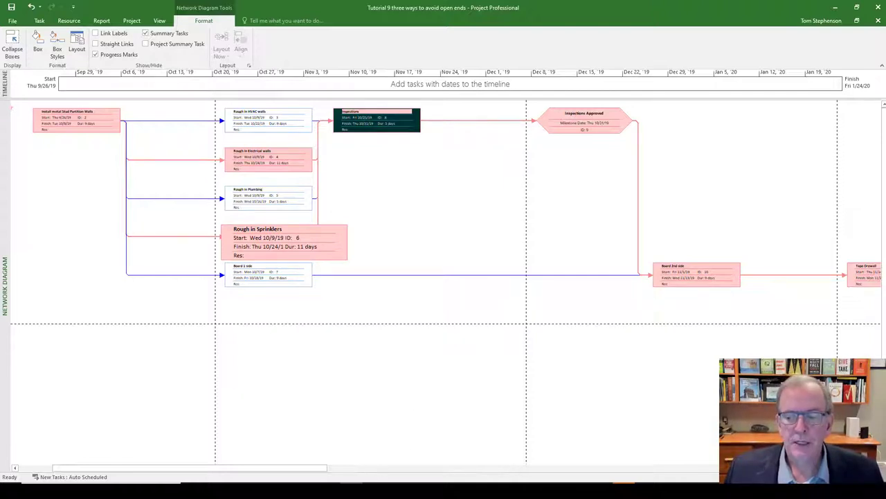
pyautogui.hscroll(1, 683, 469)
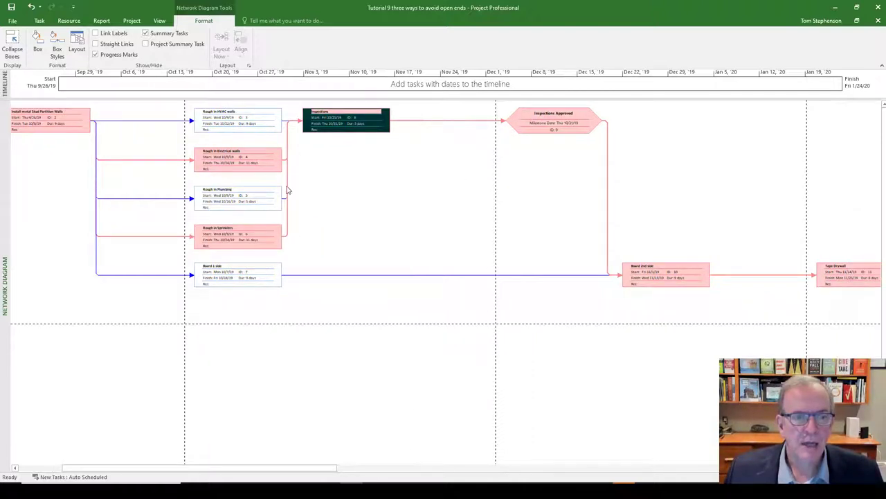
# Try to unlink Rough in Electrical walls from Inspections with Inspections Approved also selected, and undo the unlinking.
pyautogui.click(544, 119)
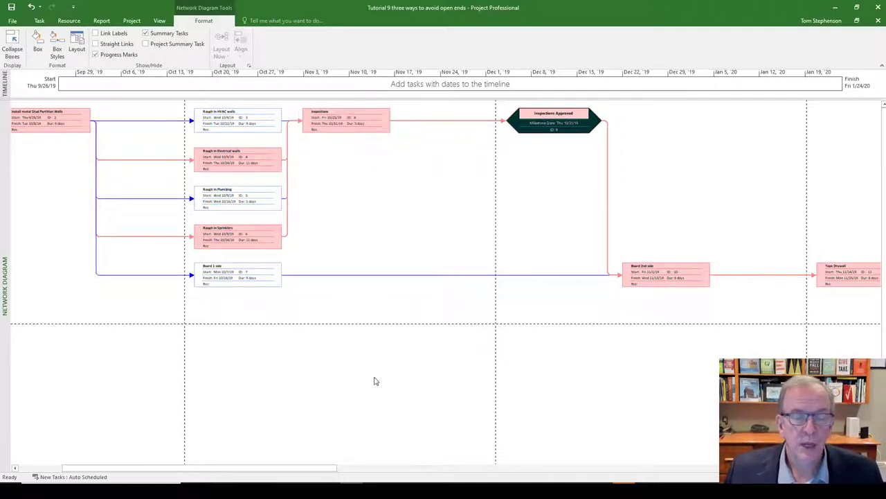
pyautogui.moveTo(152, 470); pyautogui.dragTo(129, 475)
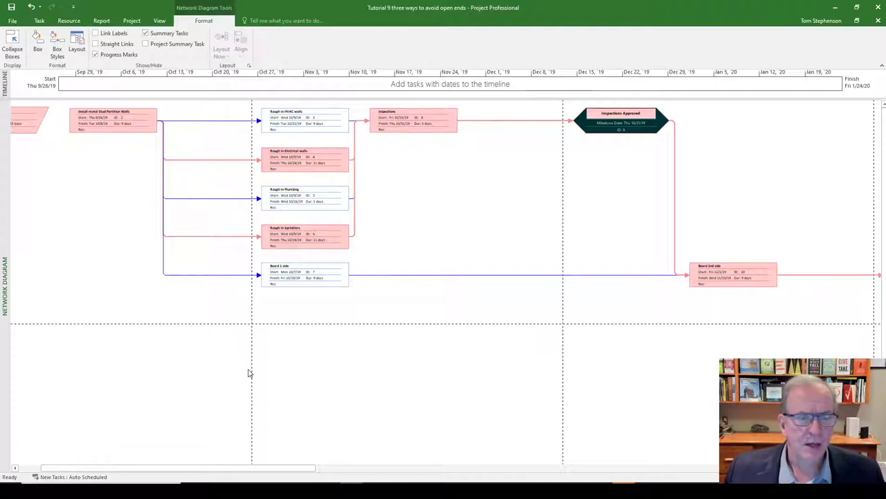
pyautogui.click(39, 21)
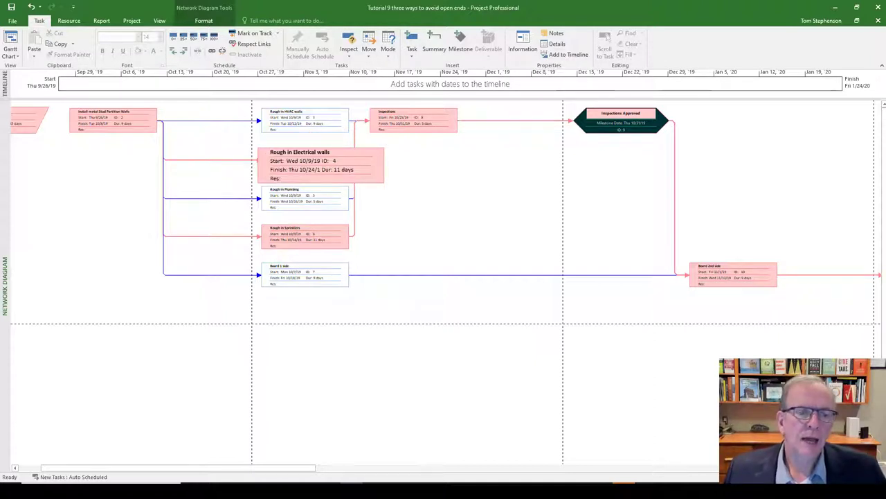
pyautogui.click(294, 159)
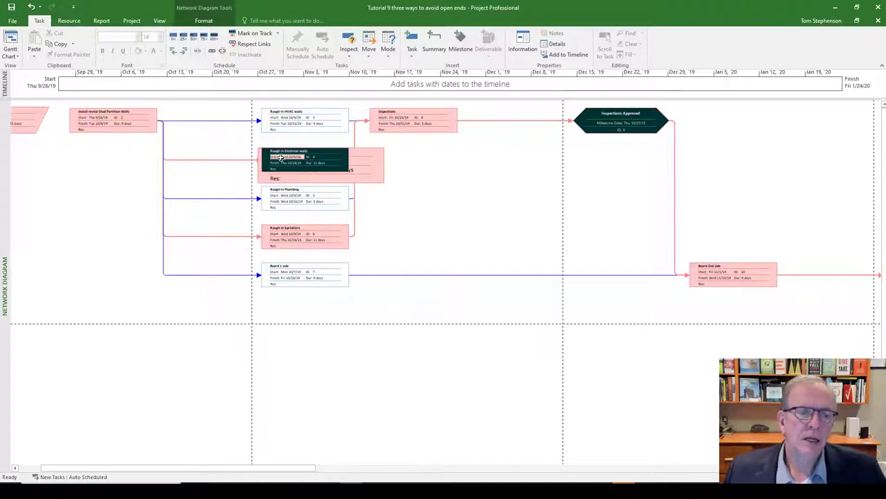
pyautogui.click(406, 116)
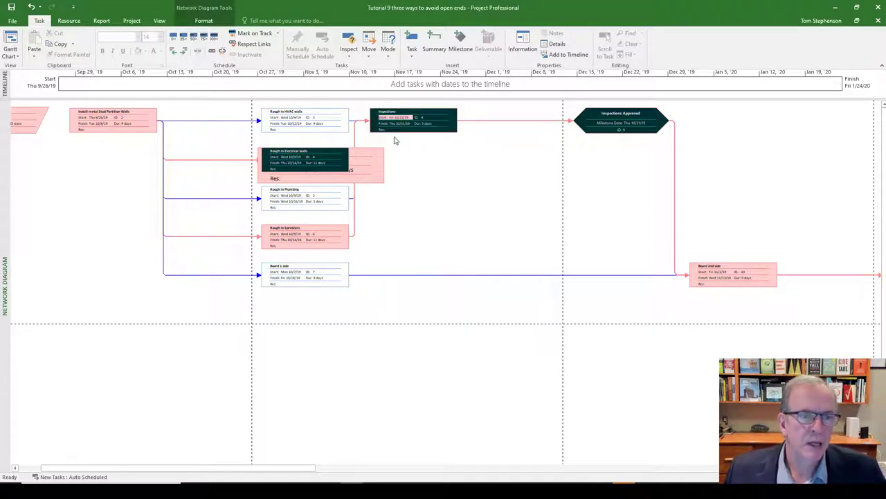
pyautogui.click(221, 55)
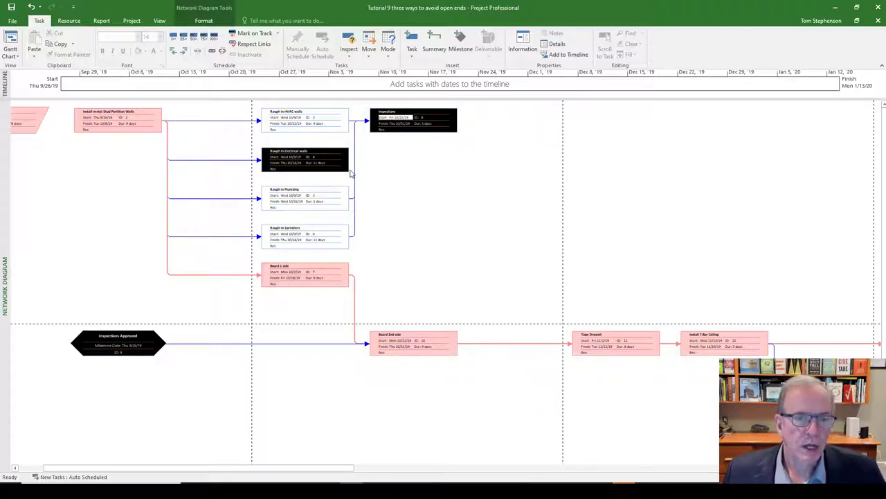
pyautogui.click(32, 7)
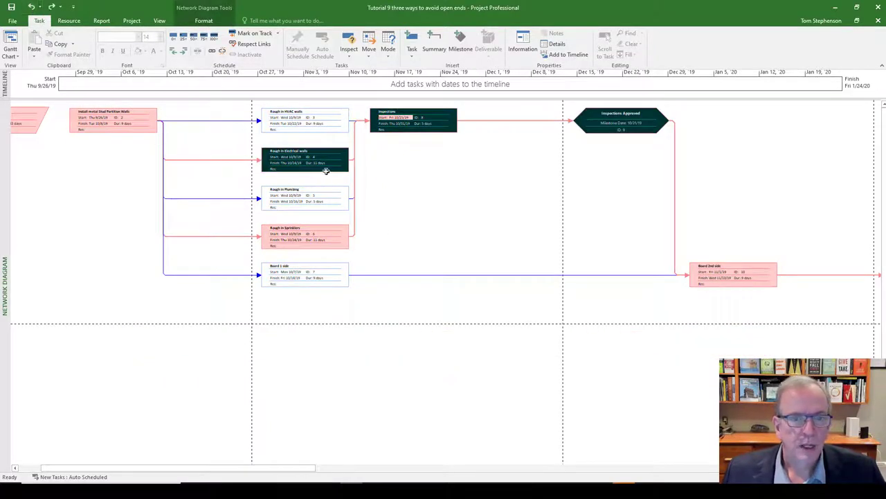
pyautogui.click(408, 155)
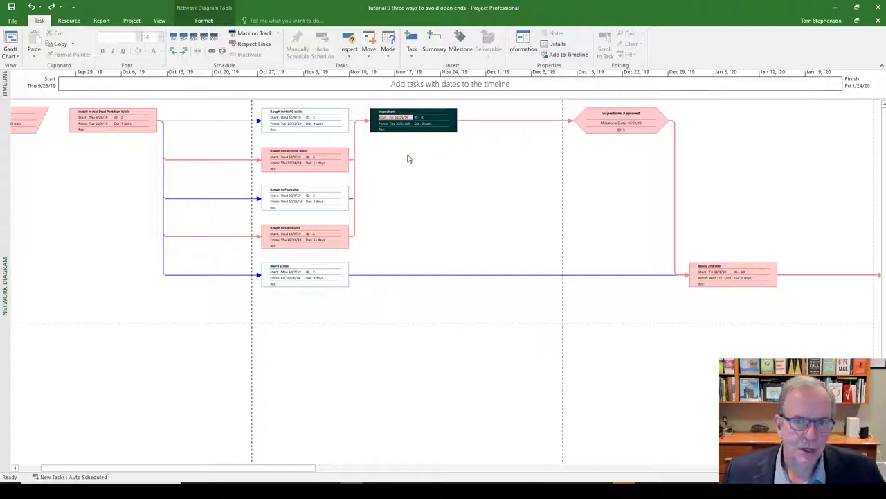
pyautogui.keyDown('ctrl'); pyautogui.click(320, 161); pyautogui.keyUp('ctrl')
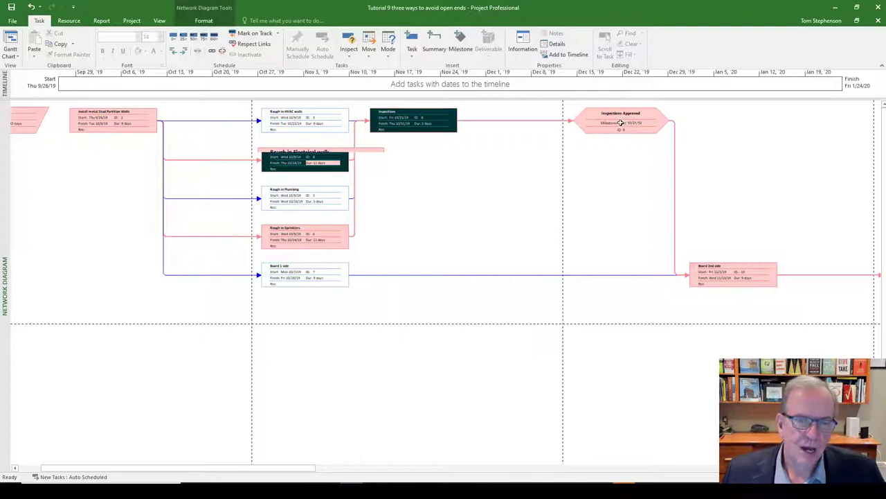
pyautogui.keyDown('ctrl'); pyautogui.click(321, 234); pyautogui.keyUp('ctrl')
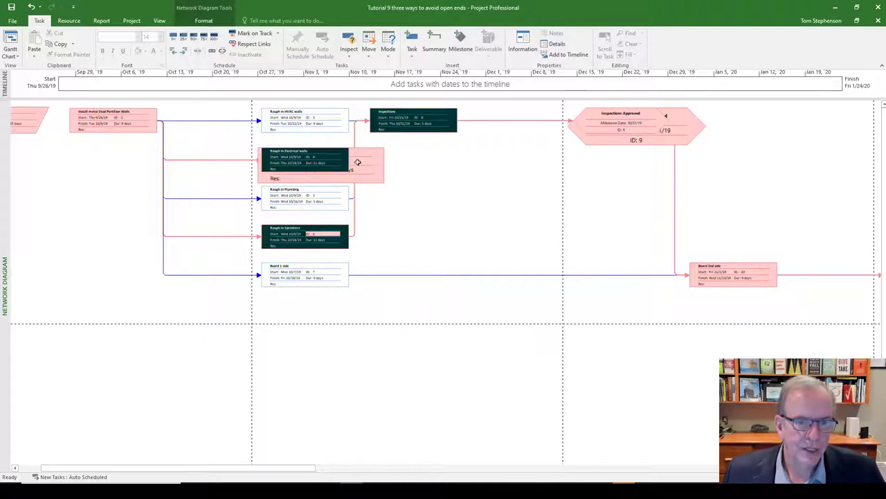
pyautogui.click(608, 121)
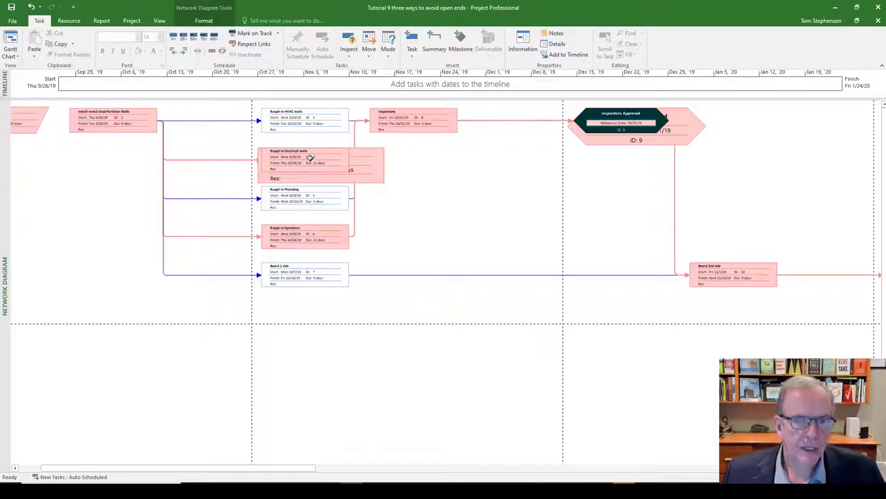
# Unlink Rough in Electrical walls from Inspections with only these two tasks selected.
pyautogui.click(309, 162)
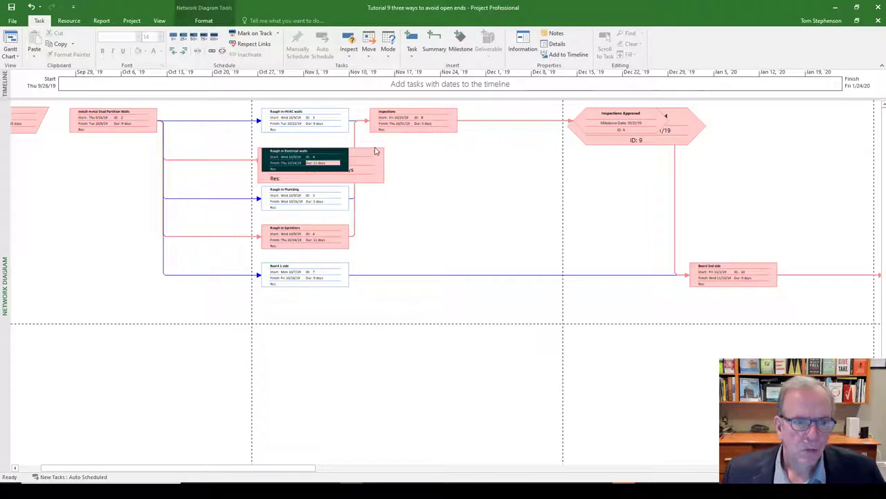
pyautogui.click(390, 122)
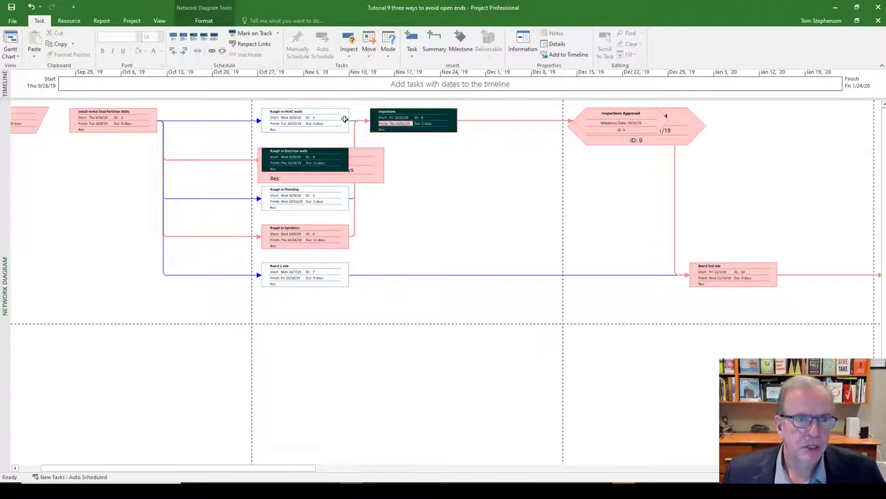
pyautogui.click(223, 52)
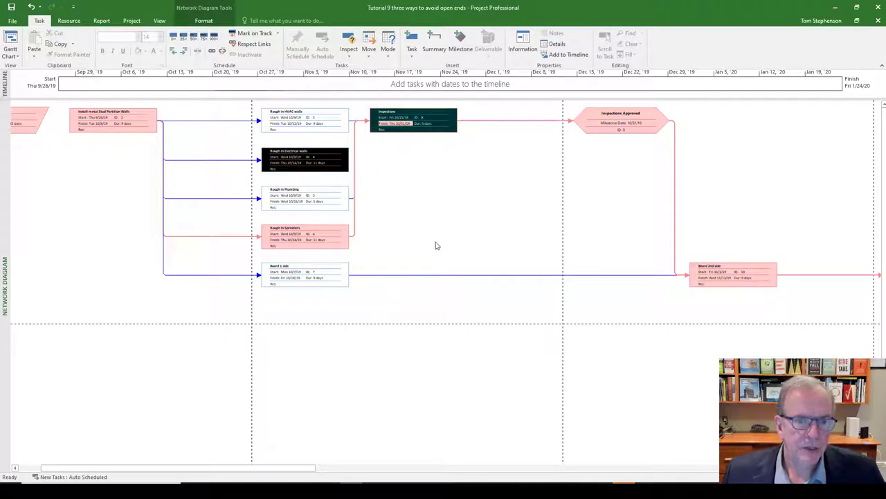
# Relink Rough in Electrical walls to Inspections as its successor in the network diagram, and switch to the Gantt Chart view.
pyautogui.moveTo(333, 158); pyautogui.dragTo(401, 123)
pyautogui.click(409, 124)
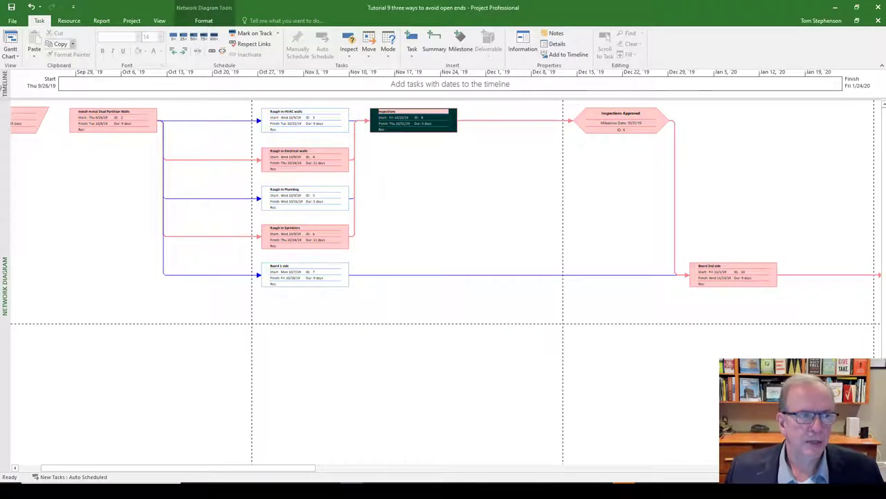
pyautogui.rightClick(3, 136)
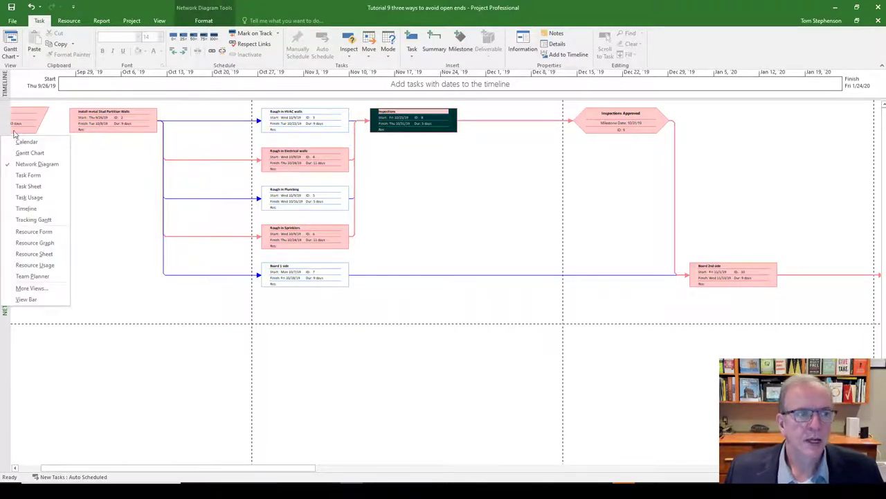
pyautogui.click(11, 155)
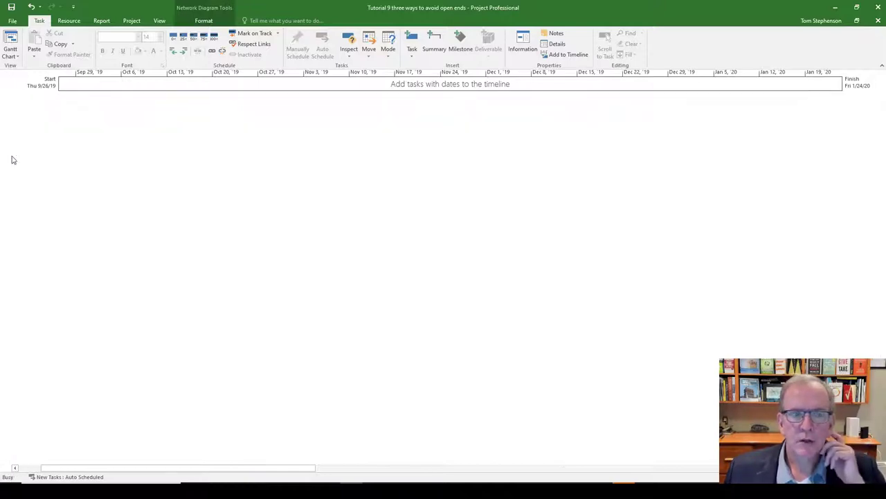